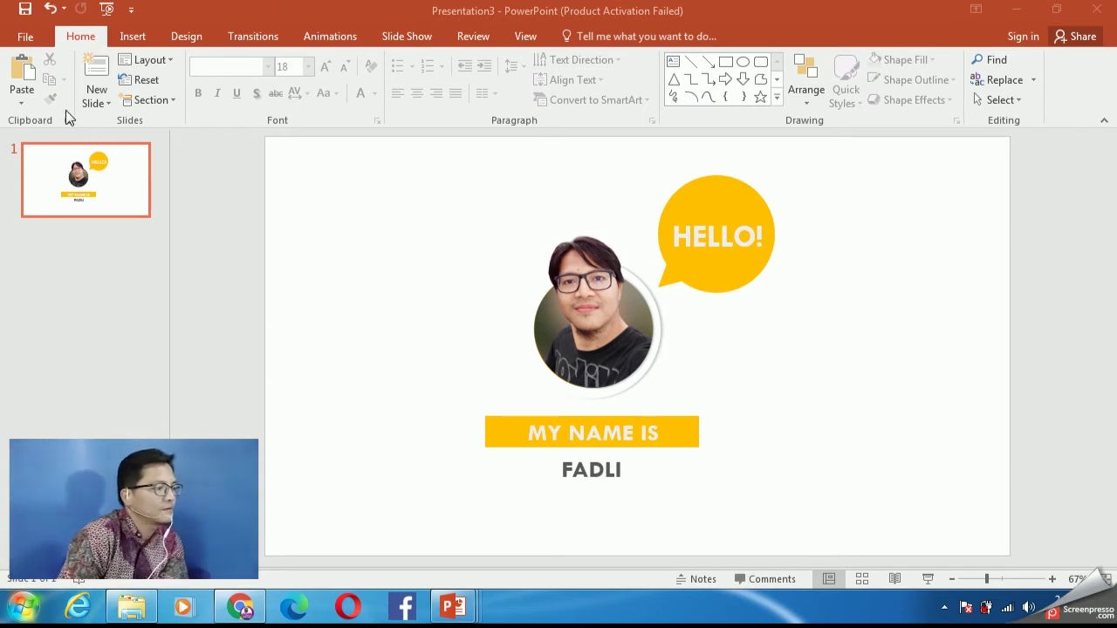
# Create a new blank presentation, Presentation5, from File > New.
pyautogui.click(26, 42)
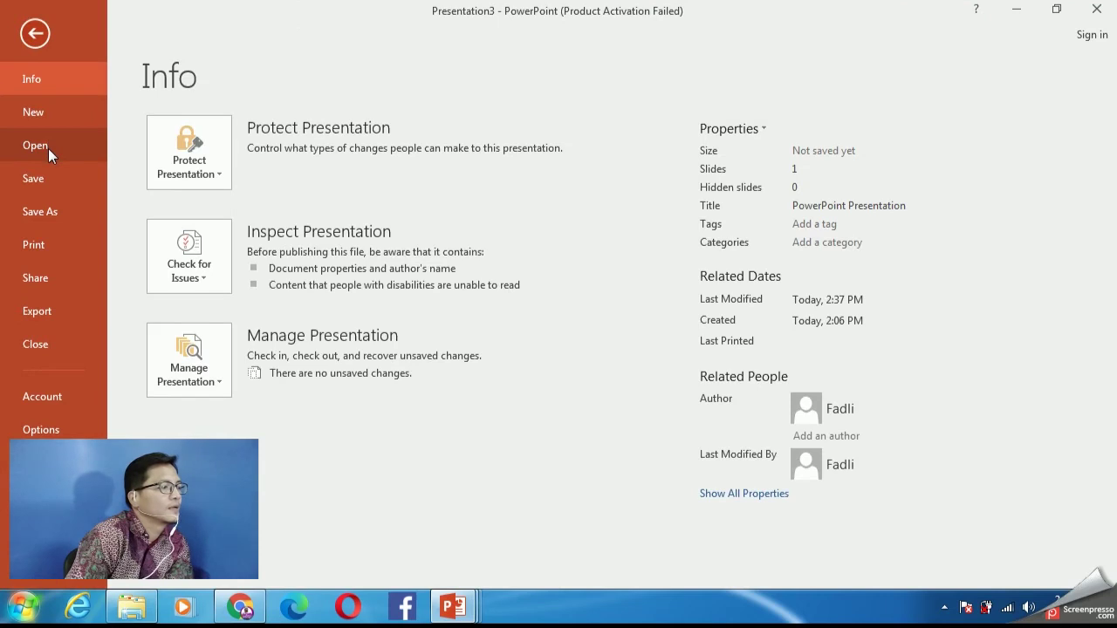
pyautogui.click(50, 118)
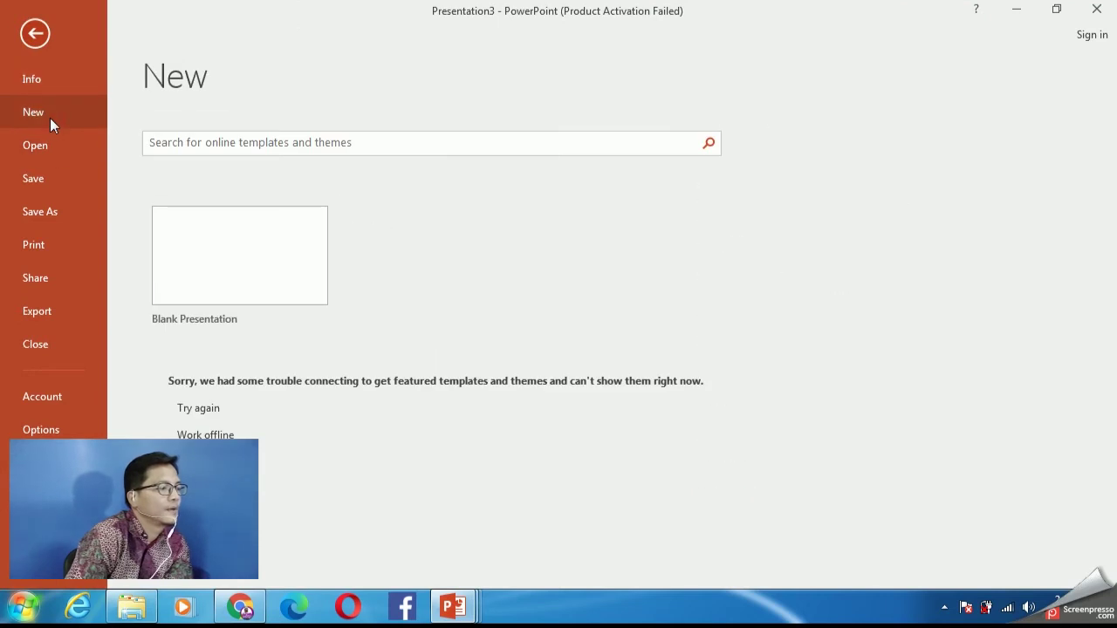
pyautogui.click(233, 272)
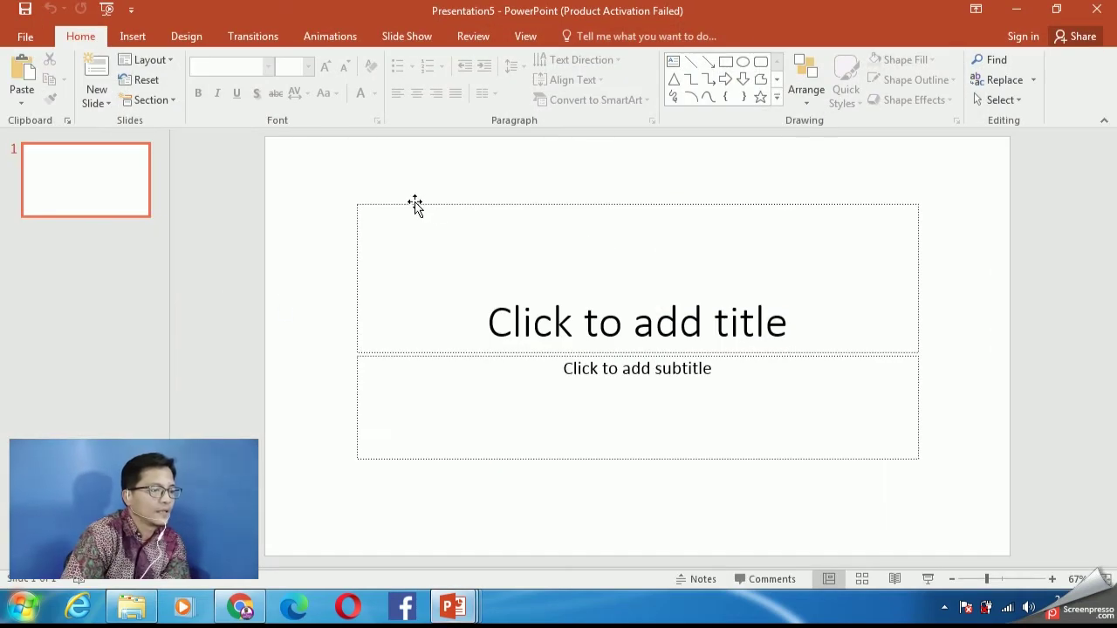
# Delete the title placeholder and then the subtitle placeholder from slide 1.
pyautogui.click(602, 325)
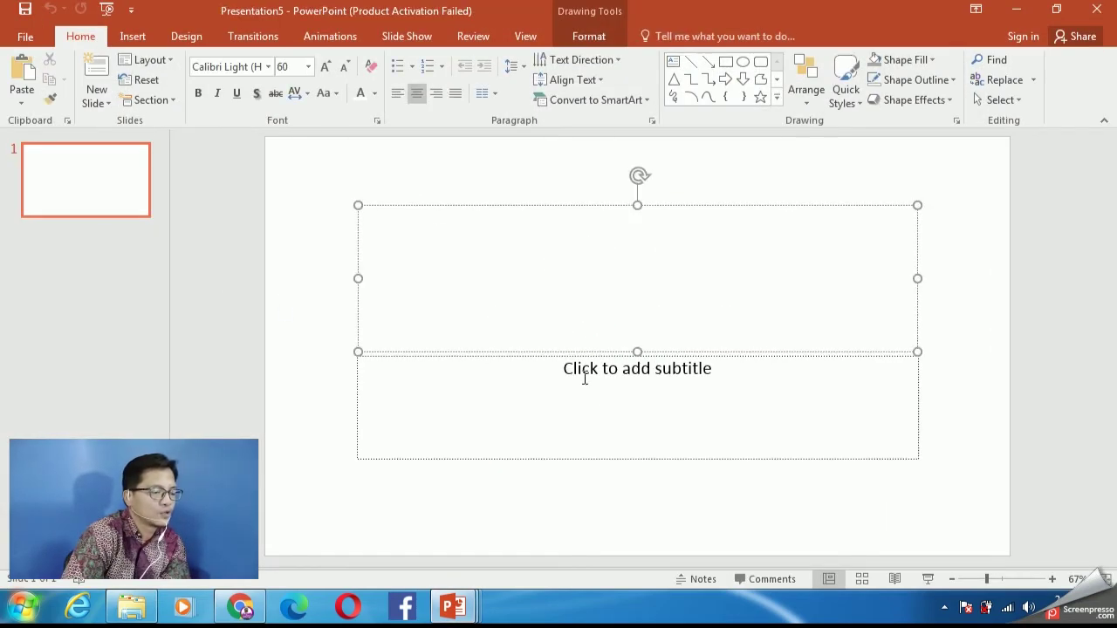
pyautogui.click(583, 376)
pyautogui.click(328, 178)
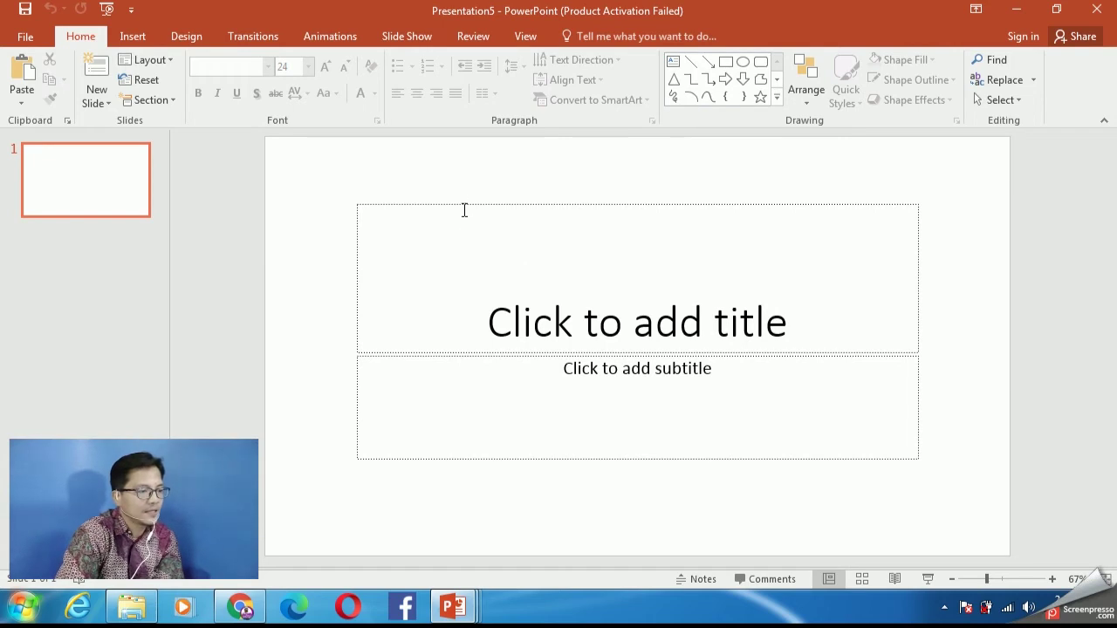
pyautogui.click(417, 204)
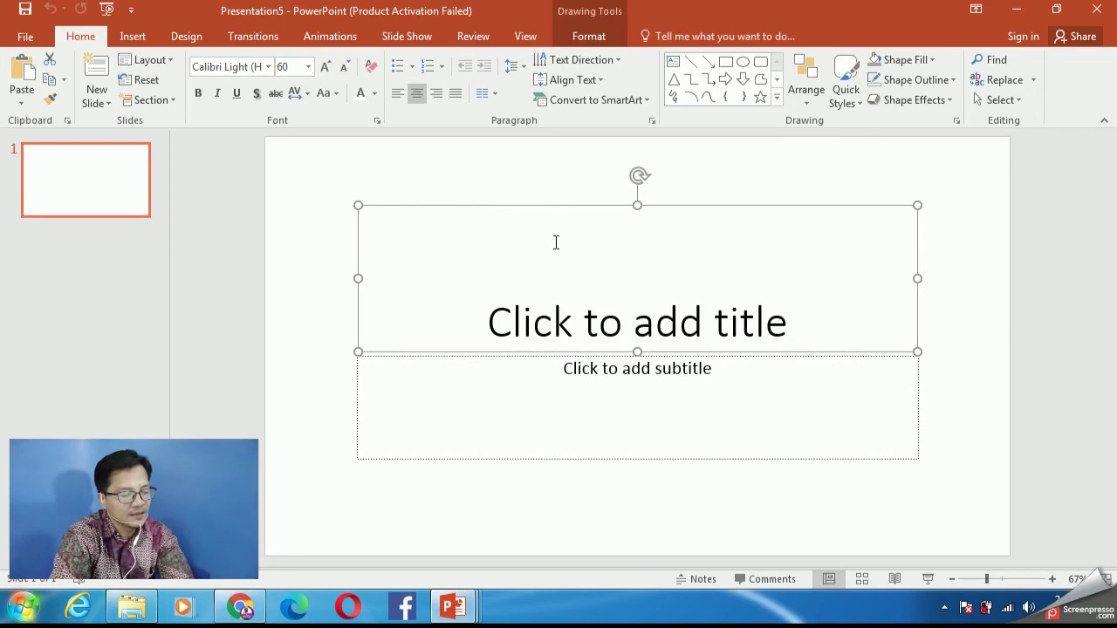
pyautogui.press('Delete')
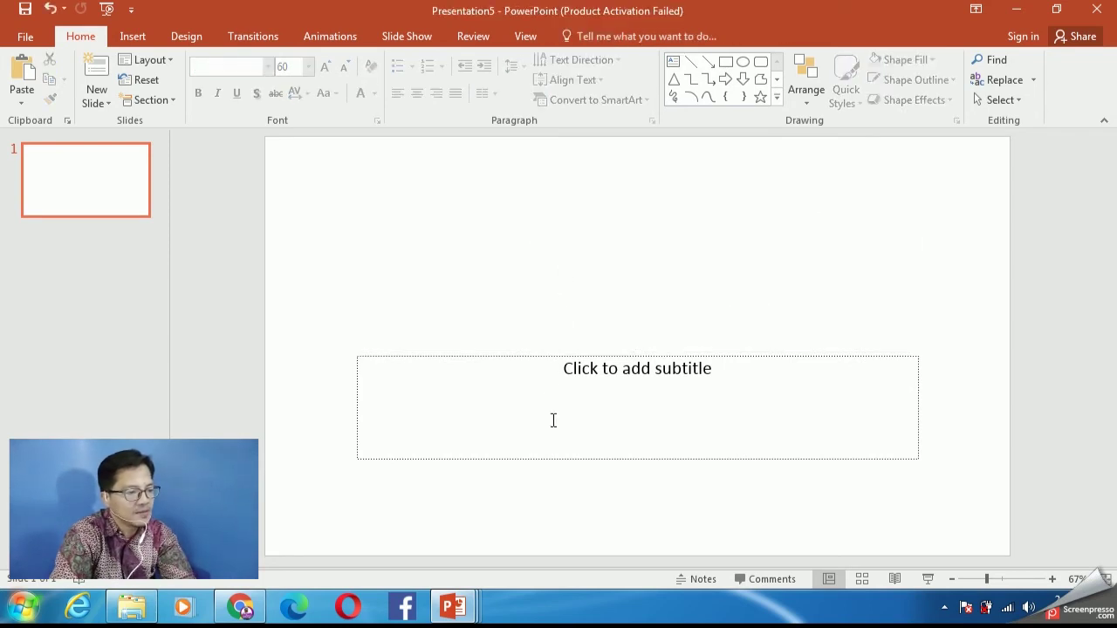
pyautogui.click(548, 356)
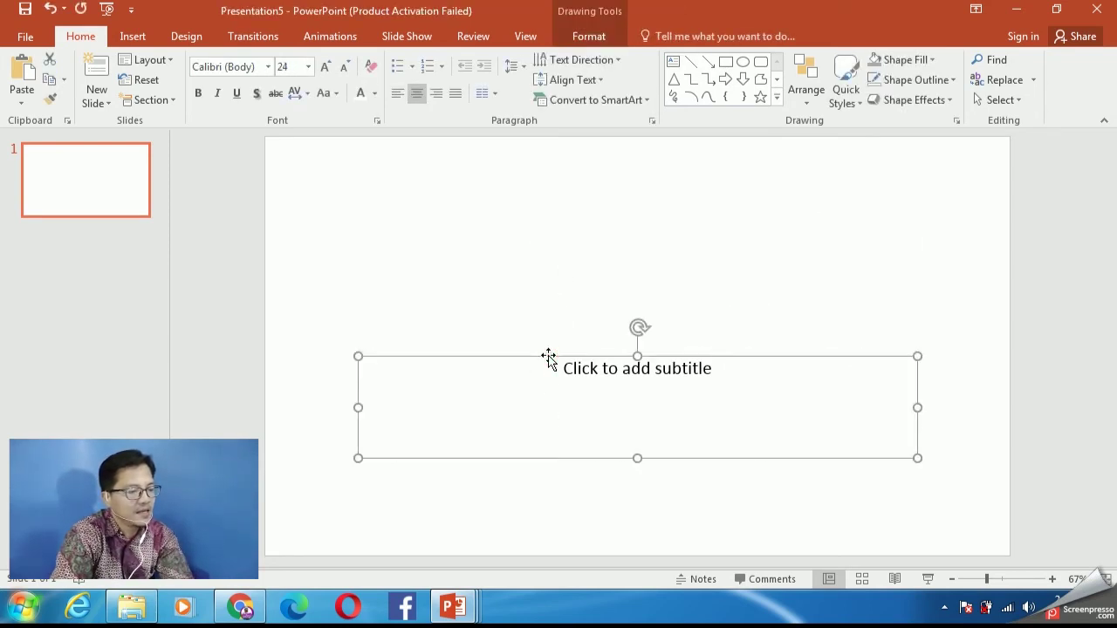
pyautogui.press('Delete')
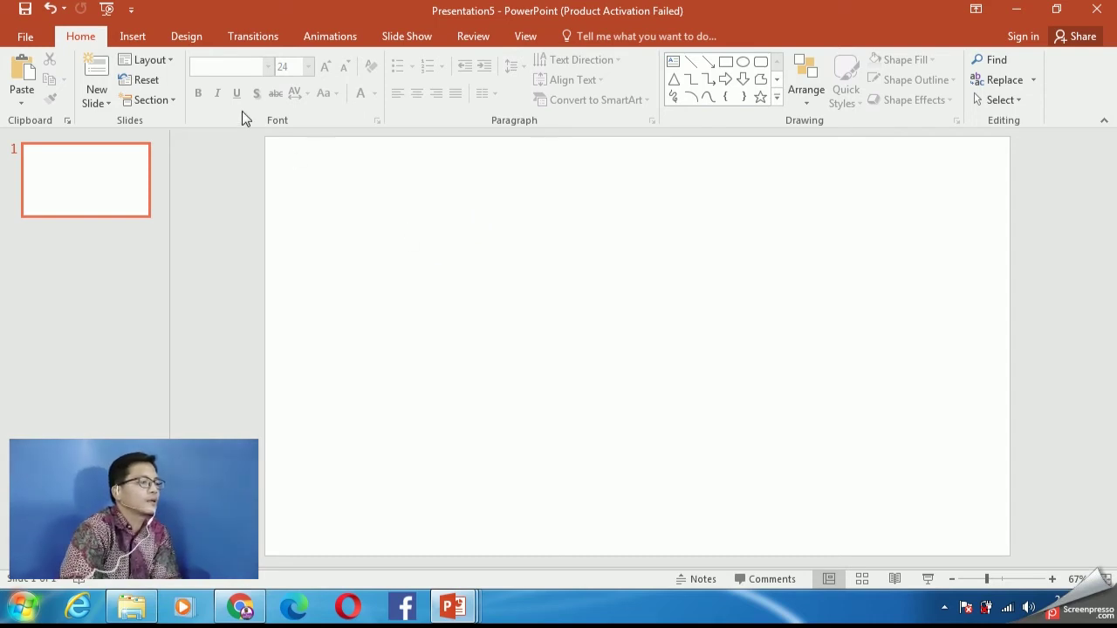
pyautogui.click(133, 39)
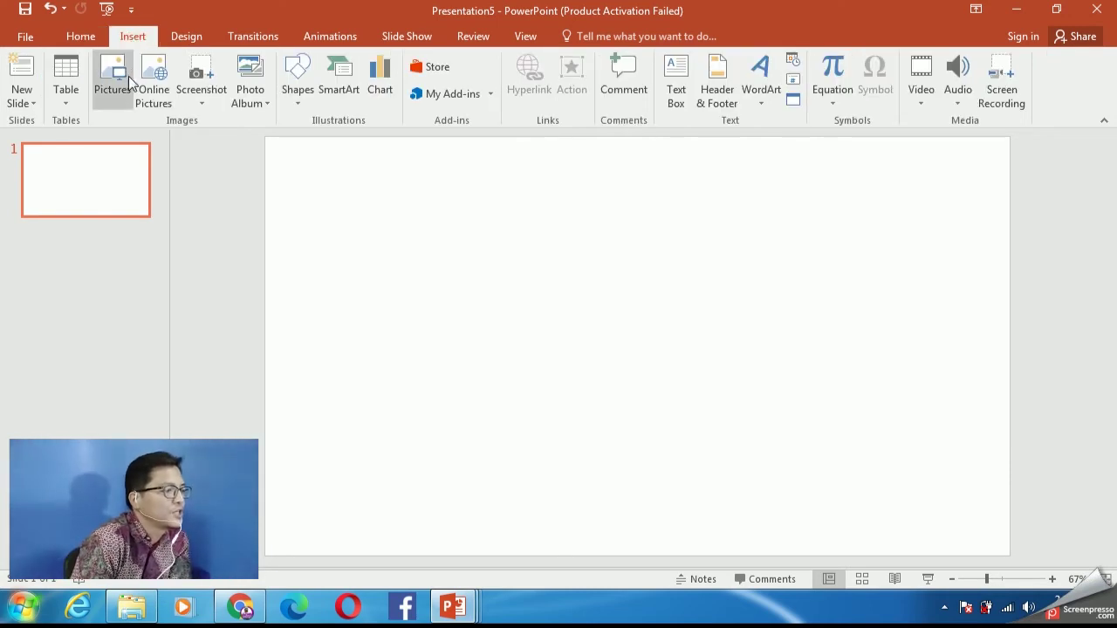
# Draw a trial oval, delete it, and pick the Oval shape from Insert > Shapes again.
pyautogui.click(298, 77)
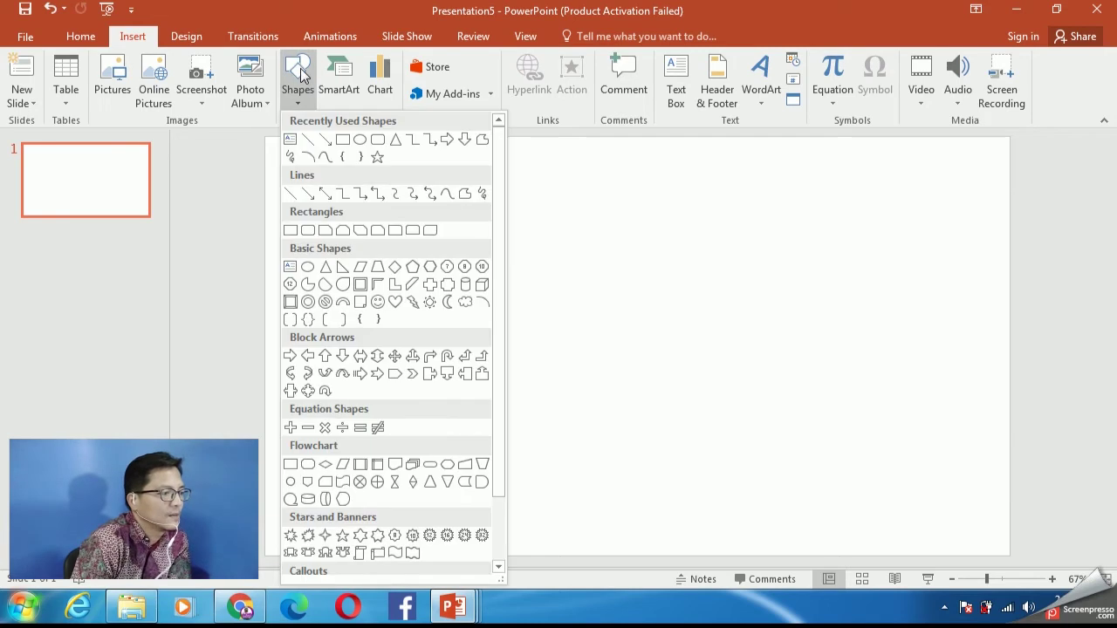
pyautogui.click(358, 141)
pyautogui.moveTo(465, 268)
pyautogui.mouseDown()
pyautogui.moveTo(603, 385)
pyautogui.moveTo(513, 298)
pyautogui.moveTo(484, 294)
pyautogui.moveTo(490, 281)
pyautogui.moveTo(528, 285)
pyautogui.moveTo(596, 376)
pyautogui.moveTo(588, 307)
pyautogui.moveTo(612, 395)
pyautogui.mouseUp()
pyautogui.press('Delete')
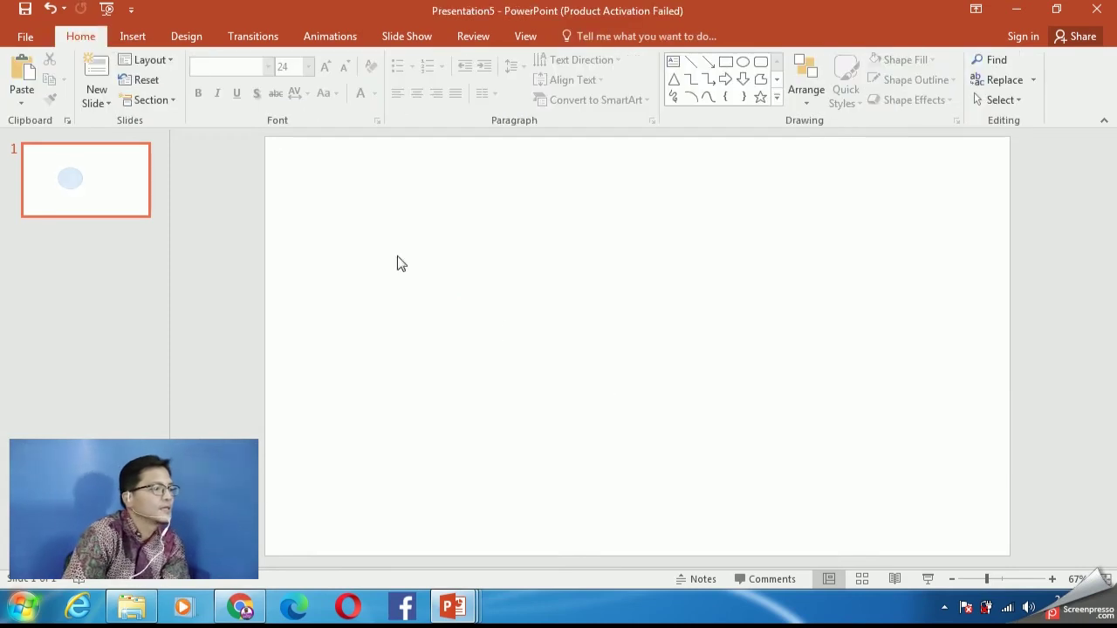
pyautogui.click(135, 36)
pyautogui.click(297, 87)
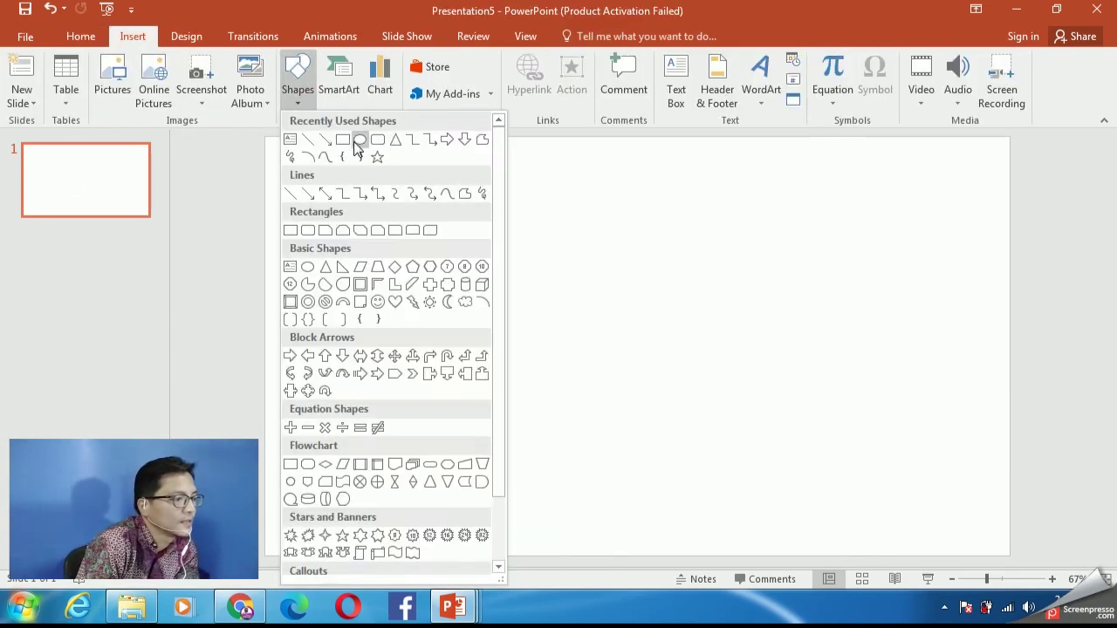
pyautogui.click(359, 141)
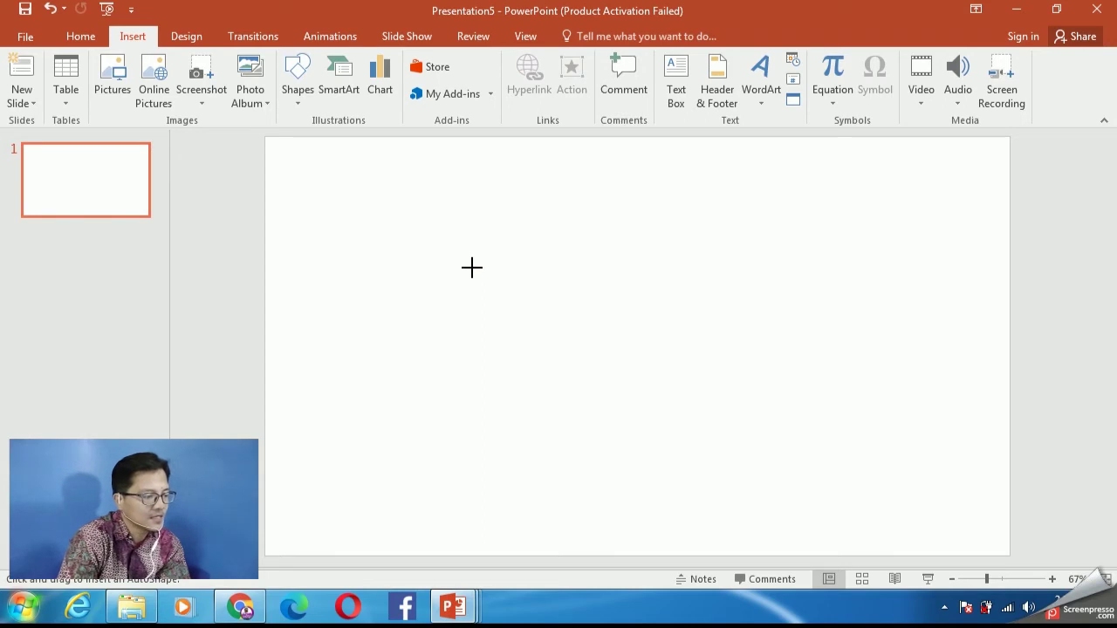
# Draw a circle, shrink it to 2.88 inches across, and move it toward the slide's centre.
pyautogui.moveTo(472, 267)
pyautogui.mouseDown()
pyautogui.moveTo(580, 384)
pyautogui.moveTo(629, 396)
pyautogui.moveTo(669, 462)
pyautogui.mouseUp()
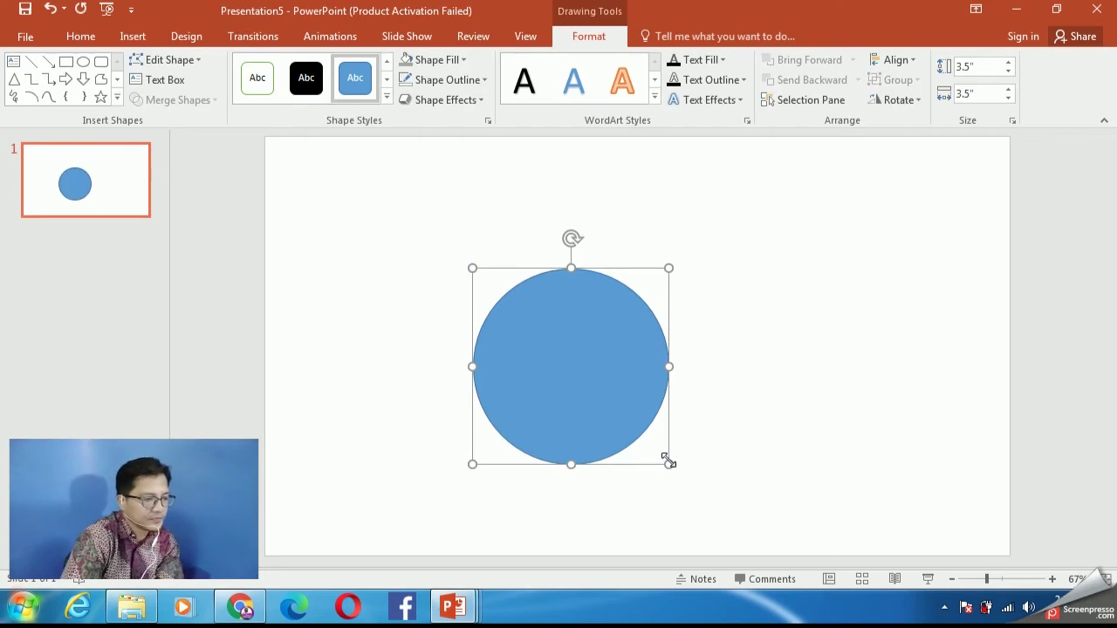
pyautogui.moveTo(666, 266); pyautogui.dragTo(633, 313)
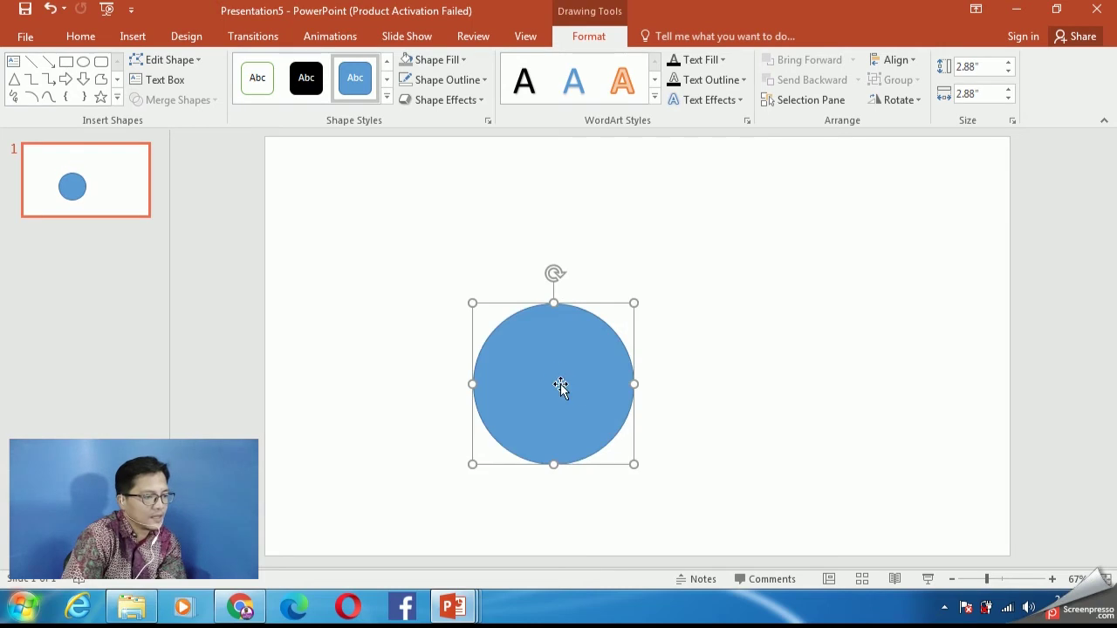
pyautogui.moveTo(565, 380); pyautogui.dragTo(601, 351)
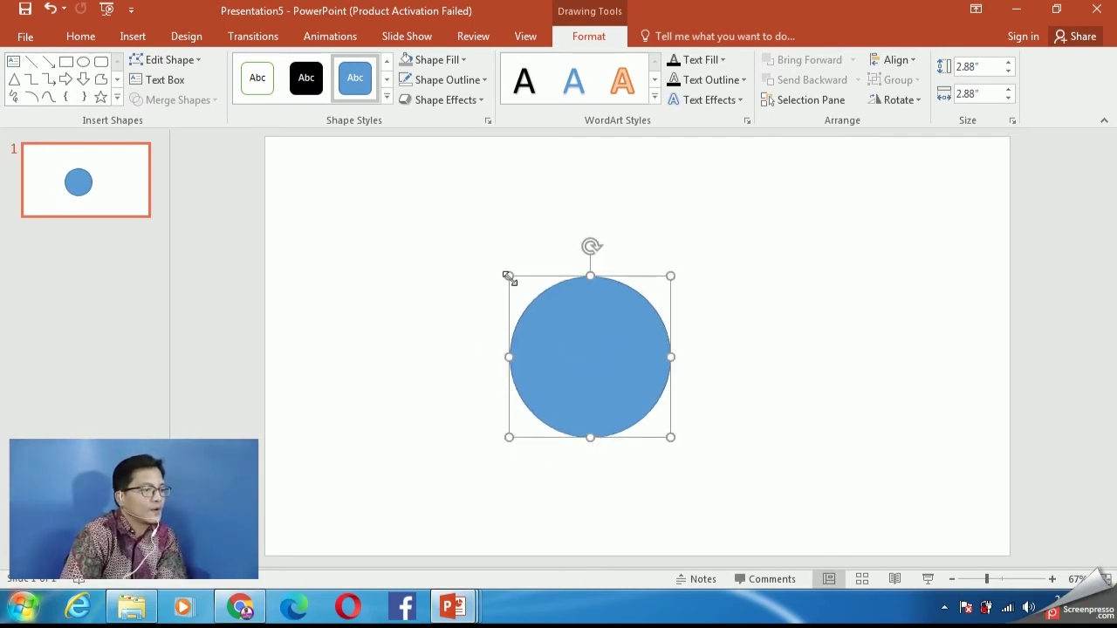
pyautogui.click(445, 59)
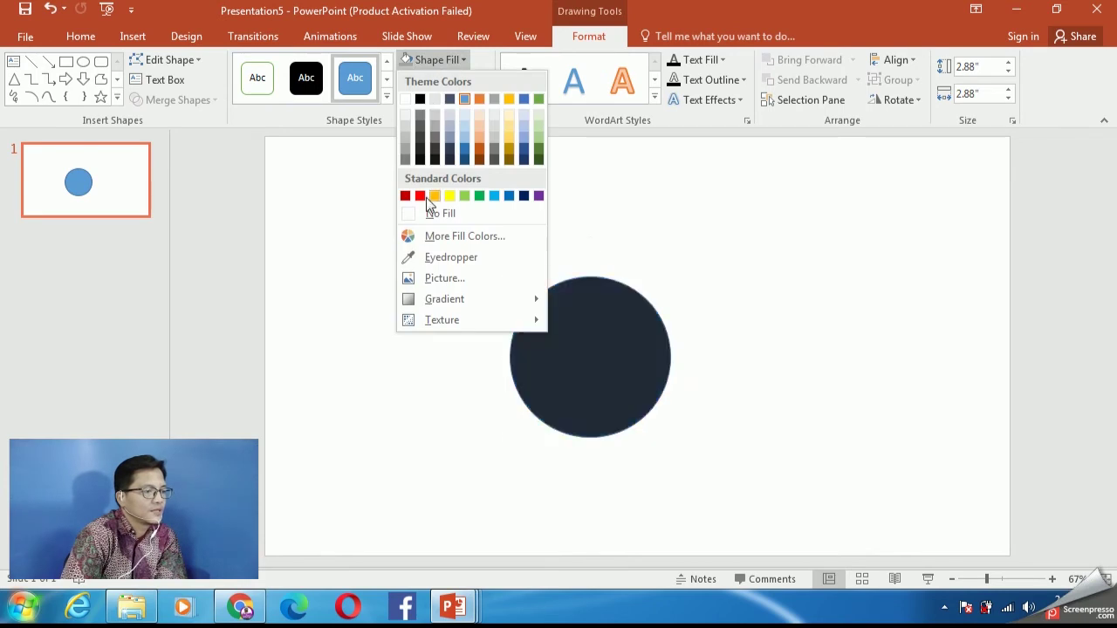
pyautogui.click(671, 223)
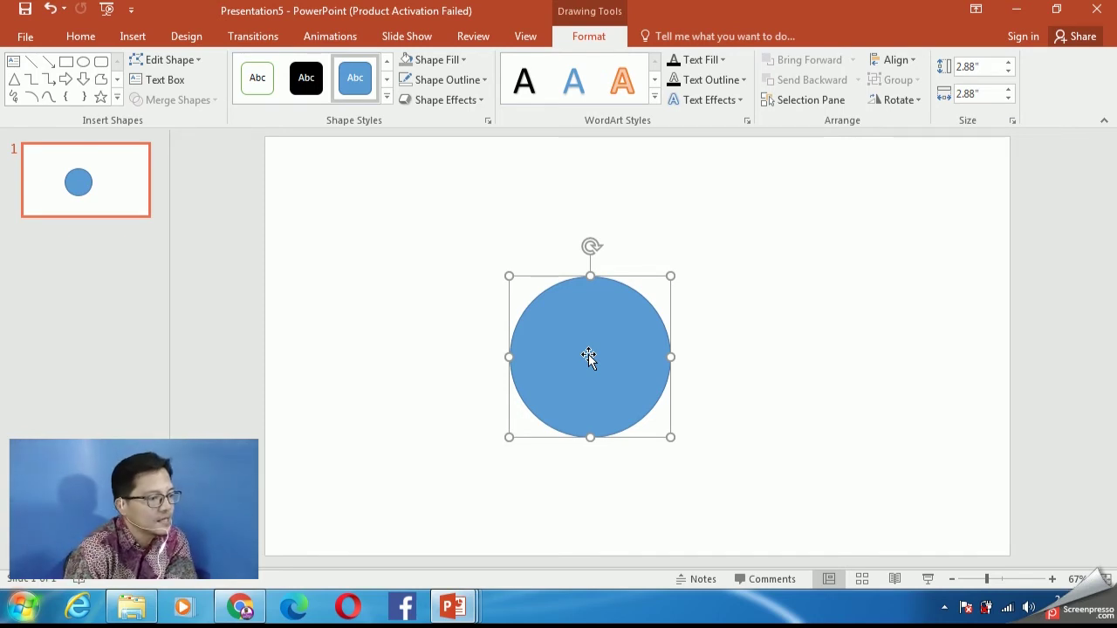
pyautogui.hotkey('alt', 'n')
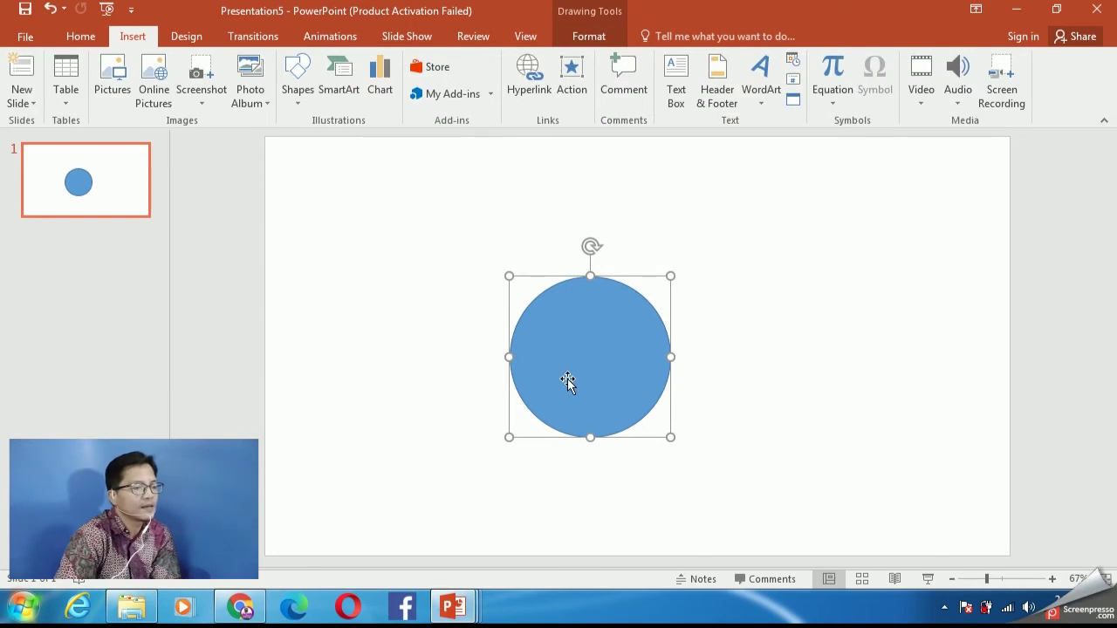
# Choose Fill > Picture from the circle's right-click mini toolbar to open Insert Pictures.
pyautogui.rightClick(606, 370)
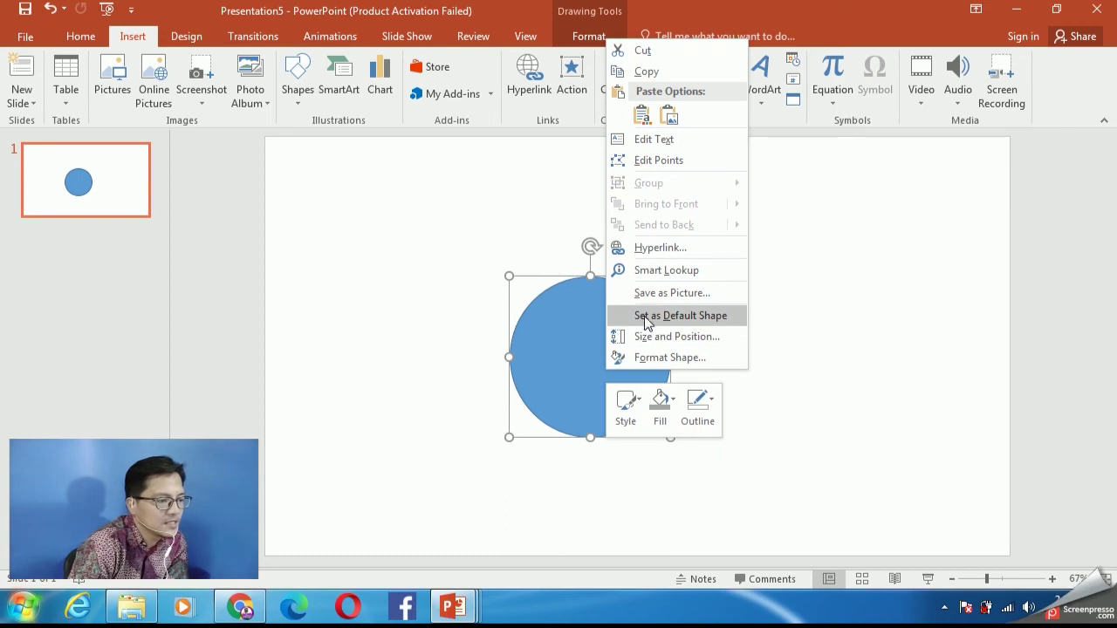
pyautogui.click(668, 415)
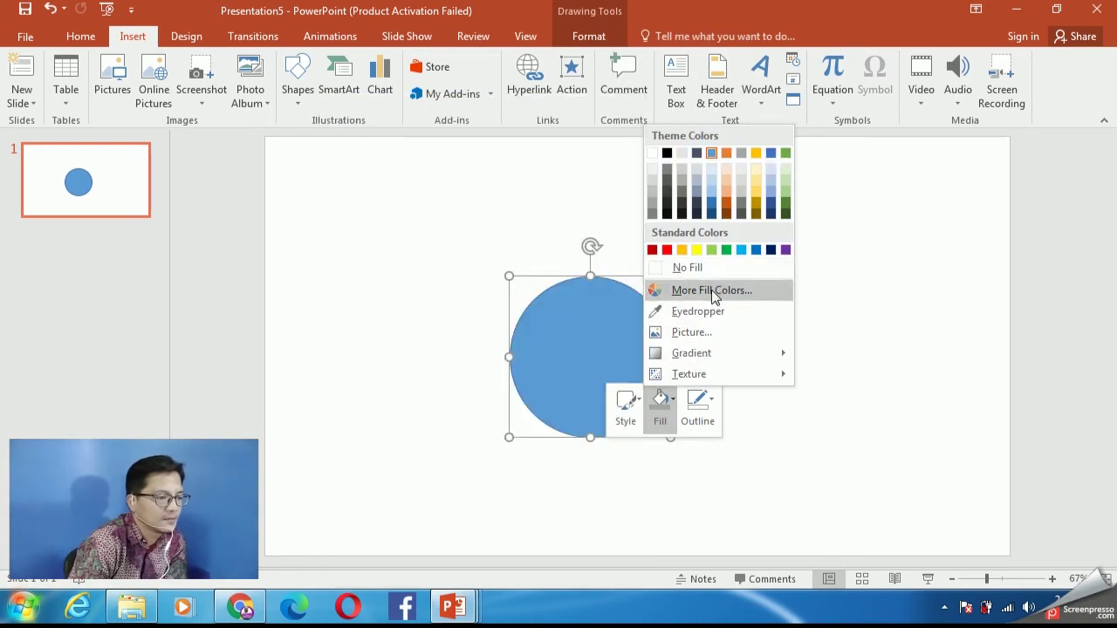
pyautogui.click(708, 335)
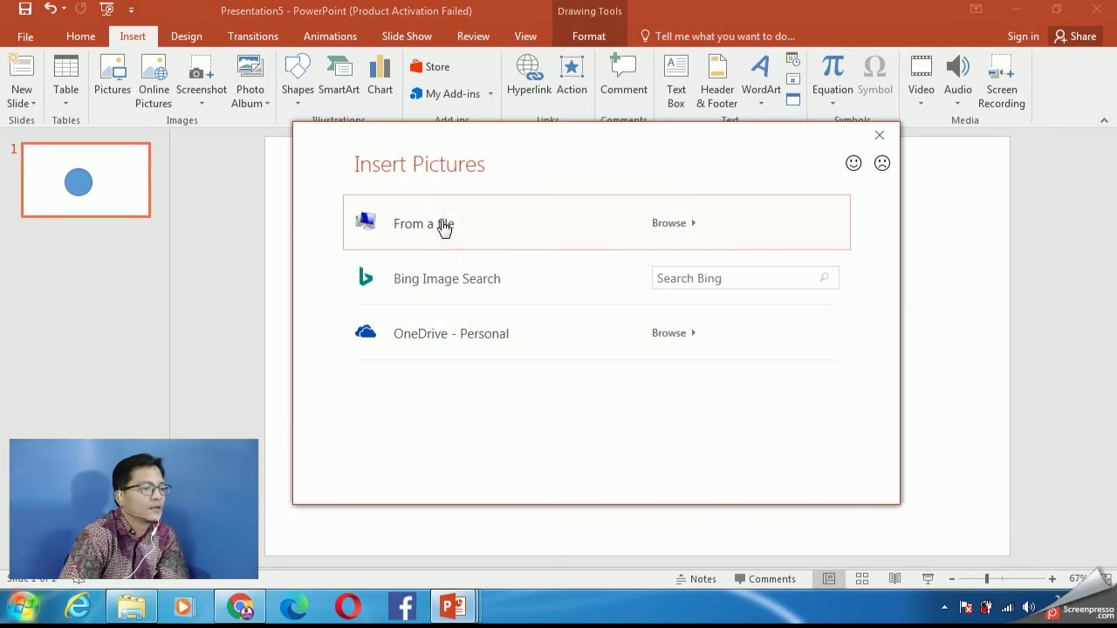
# Browse the personal_photos folder and insert My_photo as the circle's picture fill.
pyautogui.click(610, 236)
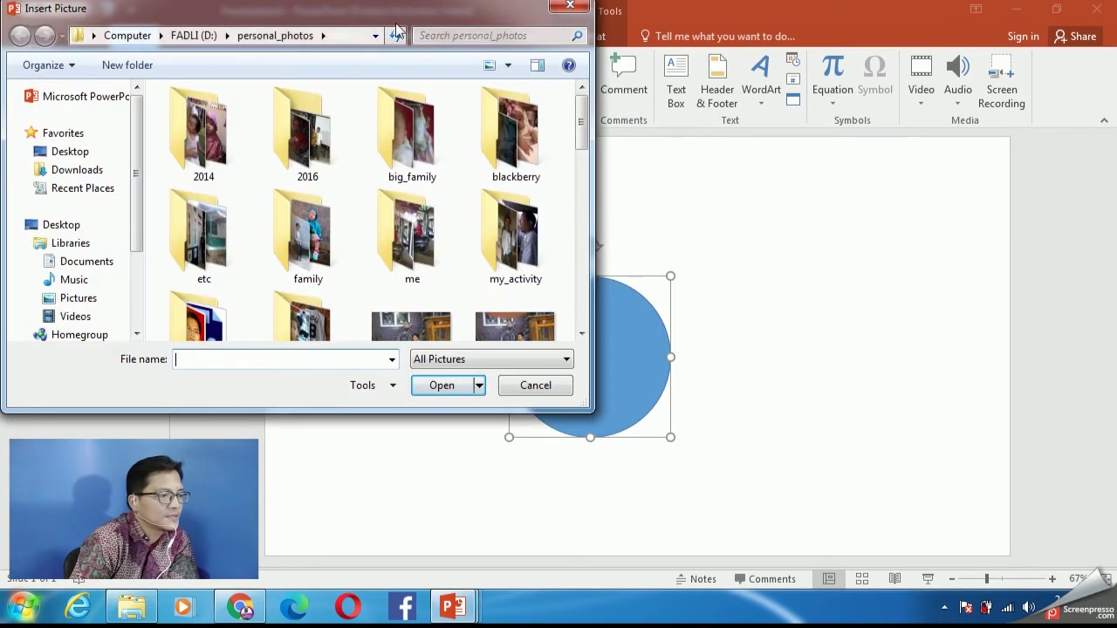
pyautogui.moveTo(389, 14); pyautogui.dragTo(831, 69)
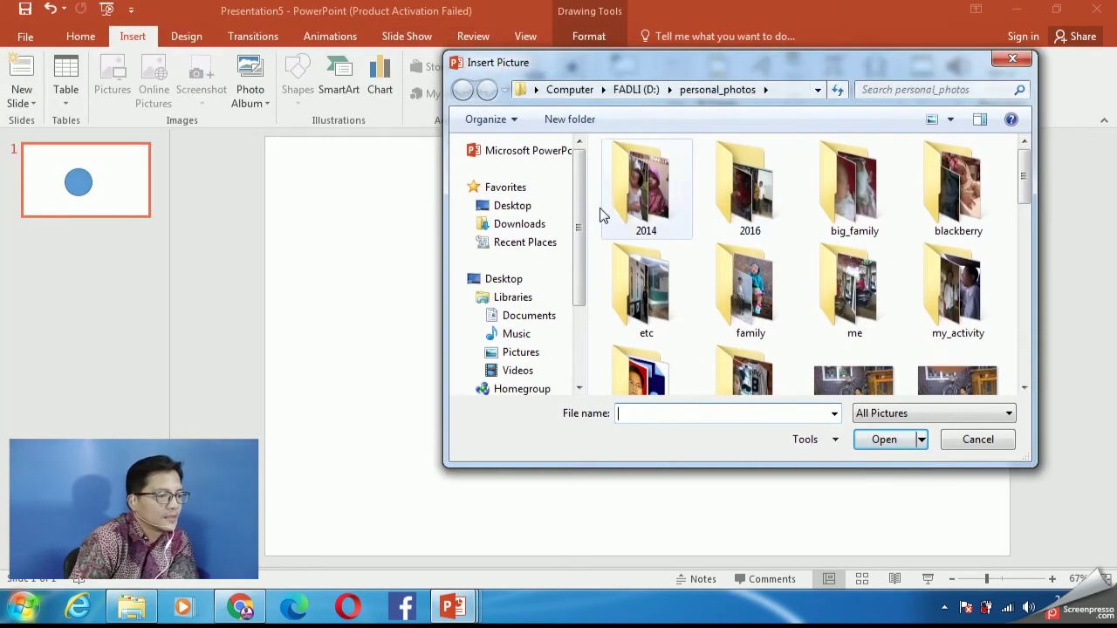
pyautogui.moveTo(578, 176)
pyautogui.mouseDown()
pyautogui.moveTo(582, 244)
pyautogui.moveTo(587, 164)
pyautogui.mouseUp()
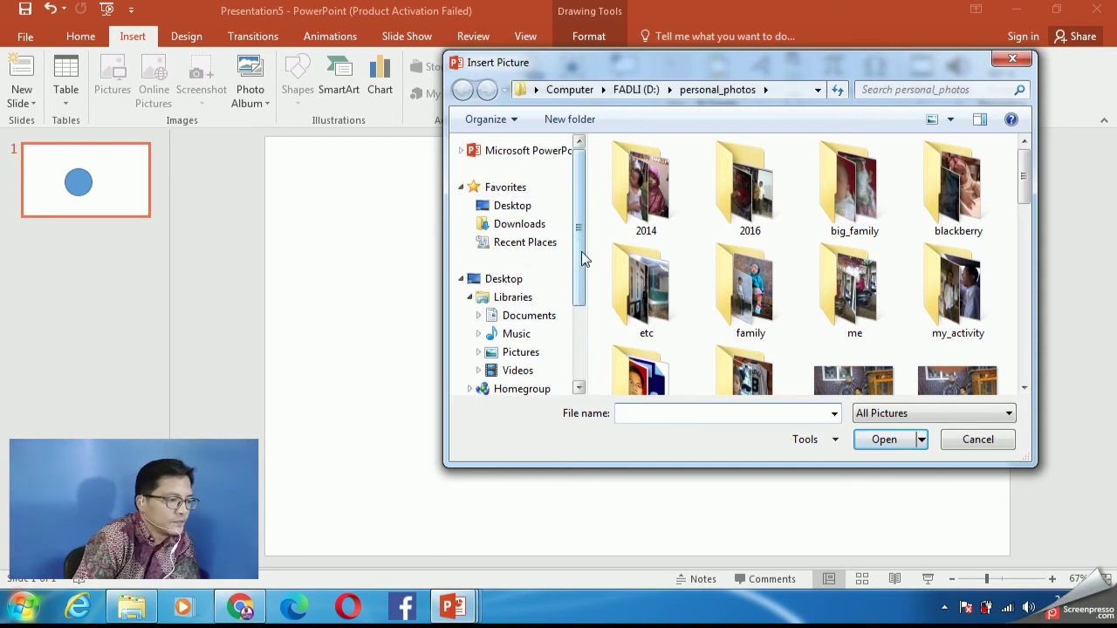
pyautogui.moveTo(581, 247); pyautogui.dragTo(584, 285)
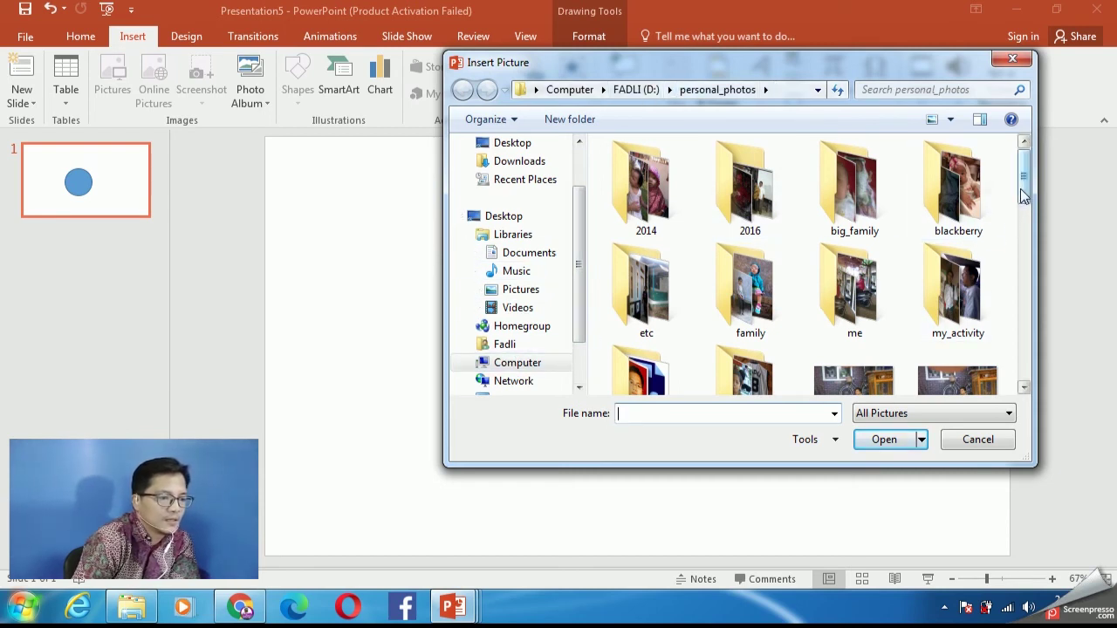
pyautogui.moveTo(1024, 174); pyautogui.dragTo(1028, 188)
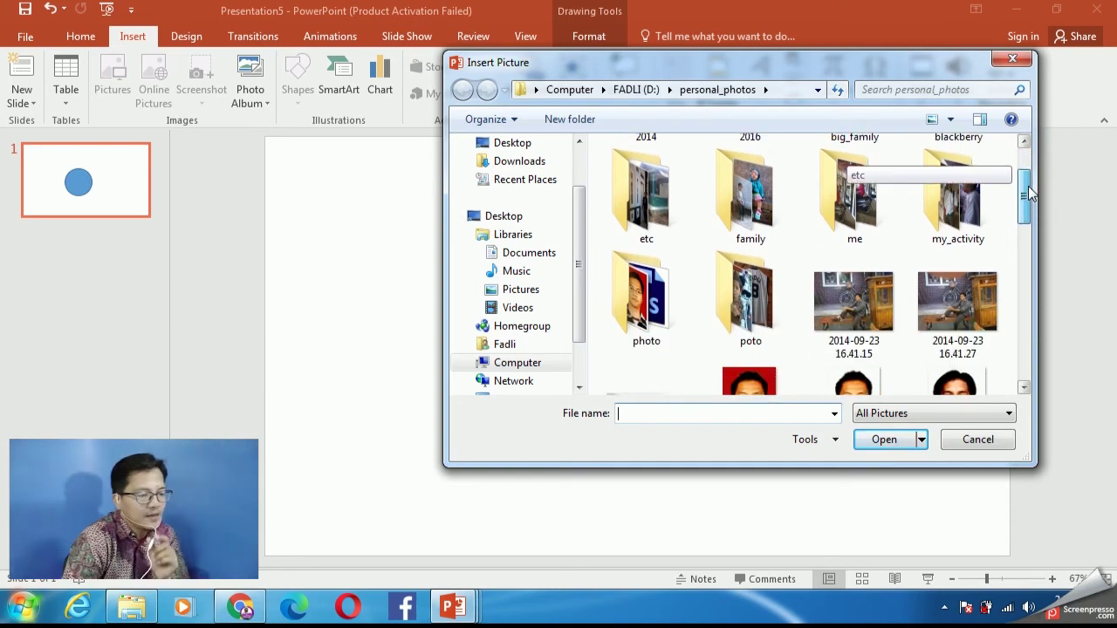
pyautogui.moveTo(1028, 186); pyautogui.dragTo(1037, 347)
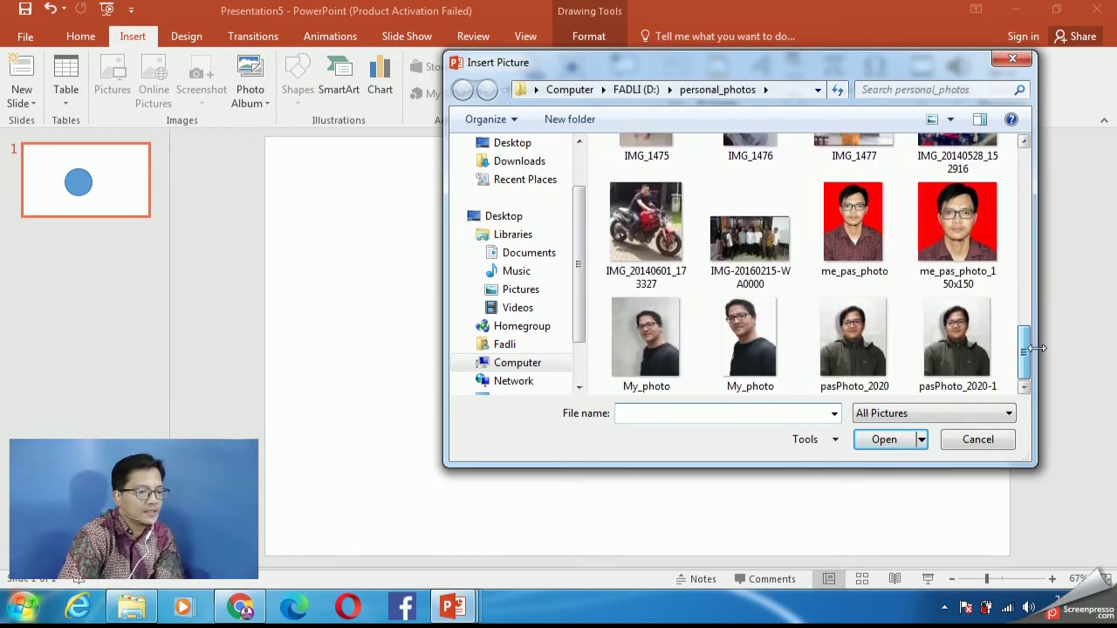
pyautogui.click(655, 337)
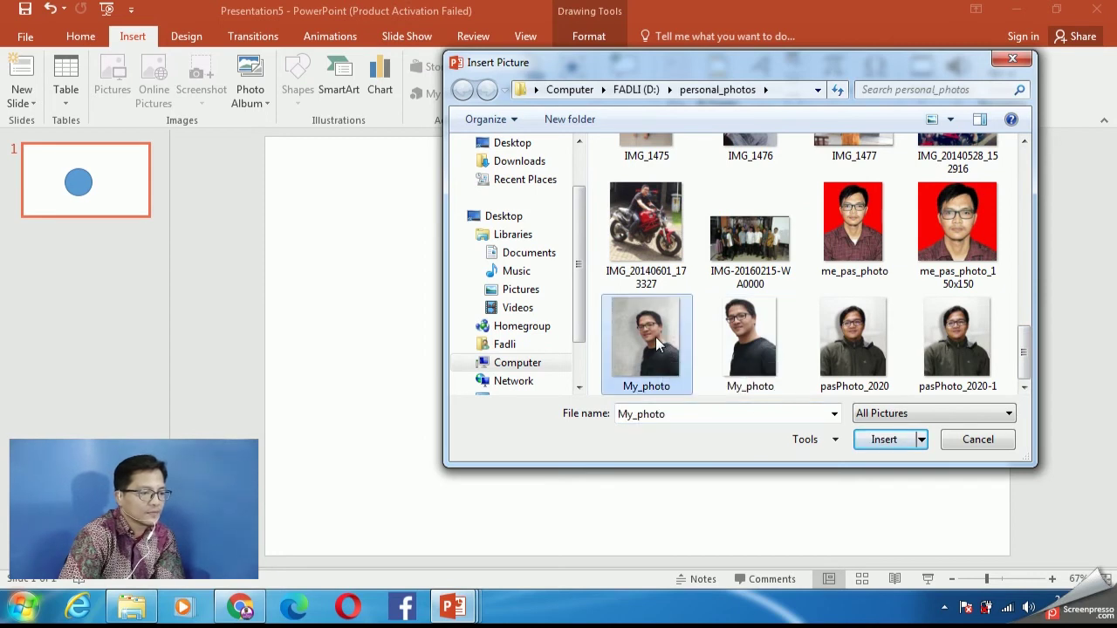
pyautogui.click(875, 440)
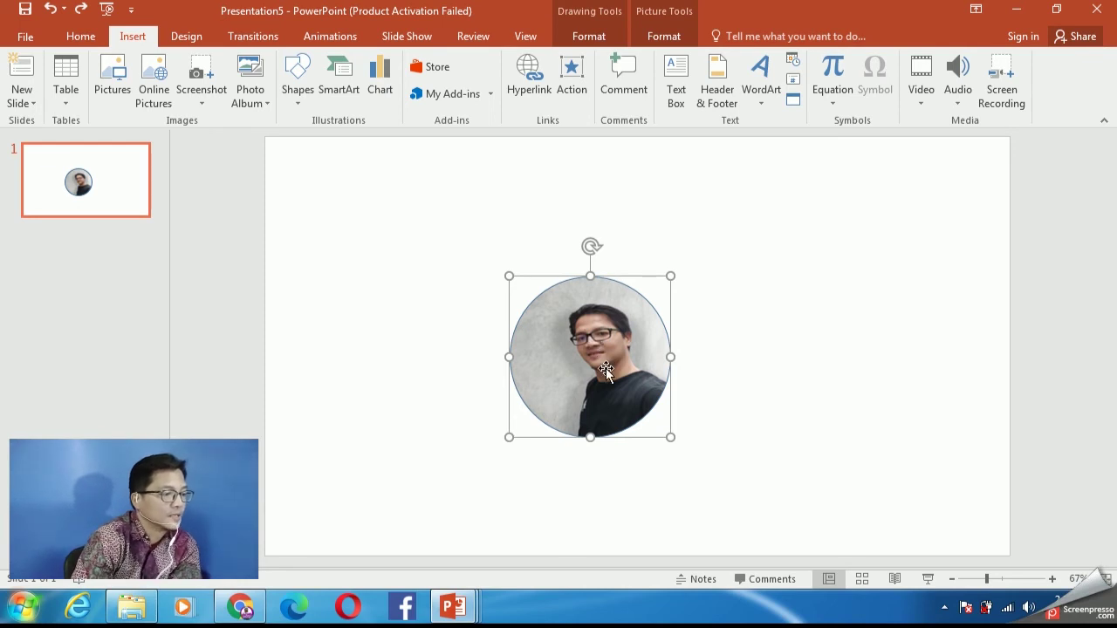
# Choose Format Picture from the circular photo's right-click menu.
pyautogui.rightClick(608, 312)
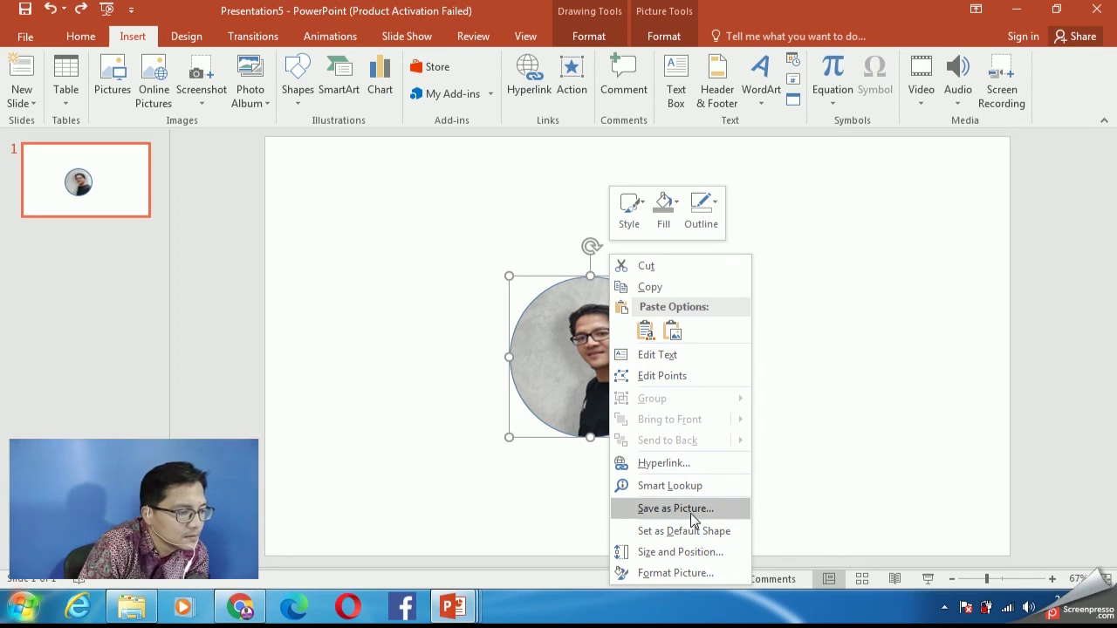
pyautogui.click(695, 572)
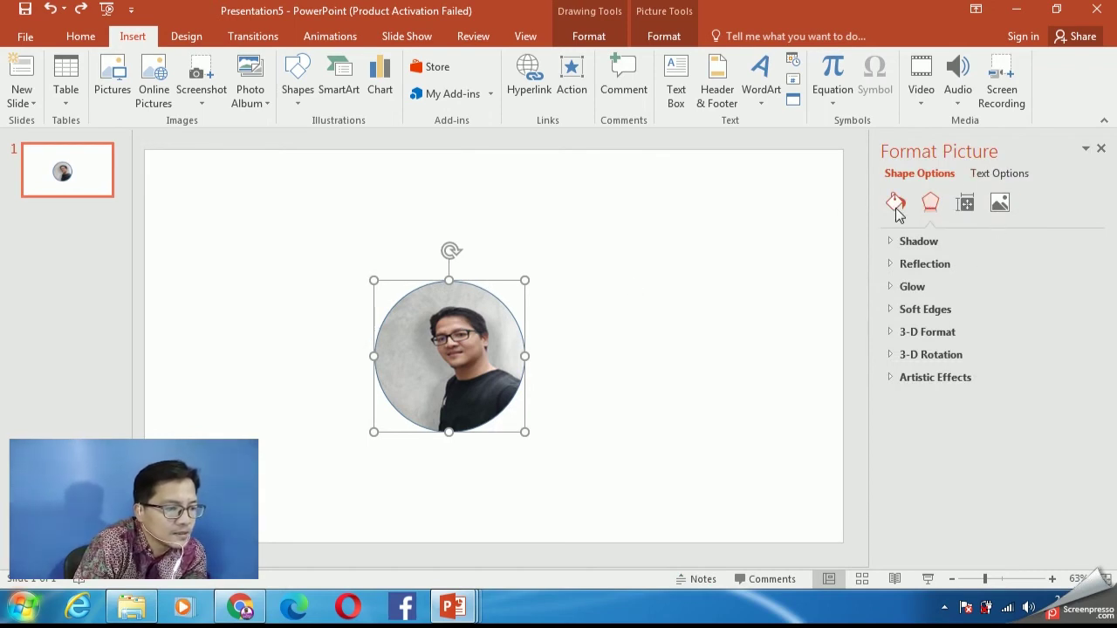
# Expand Crop under Picture settings, showing the 2.88" × 2.9" picture position.
pyautogui.click(1000, 206)
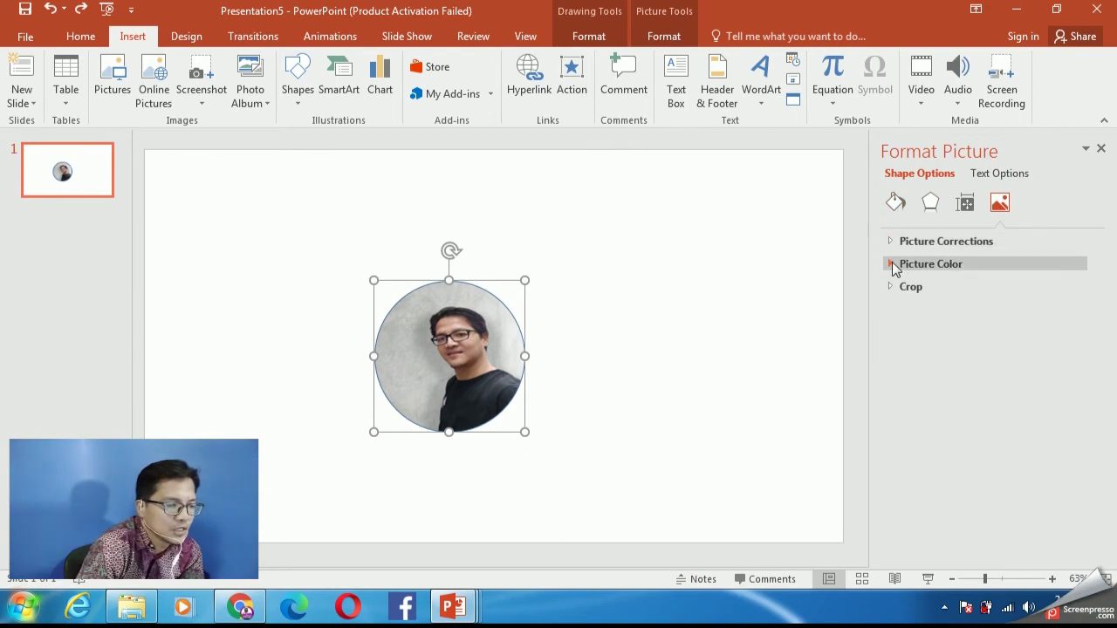
pyautogui.click(892, 245)
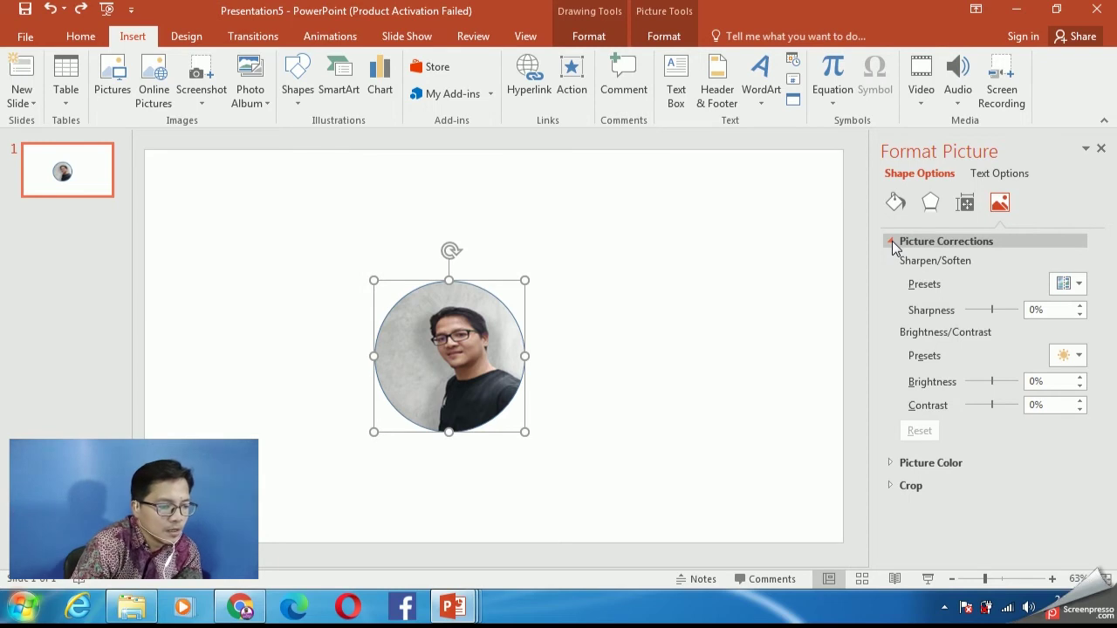
pyautogui.click(893, 244)
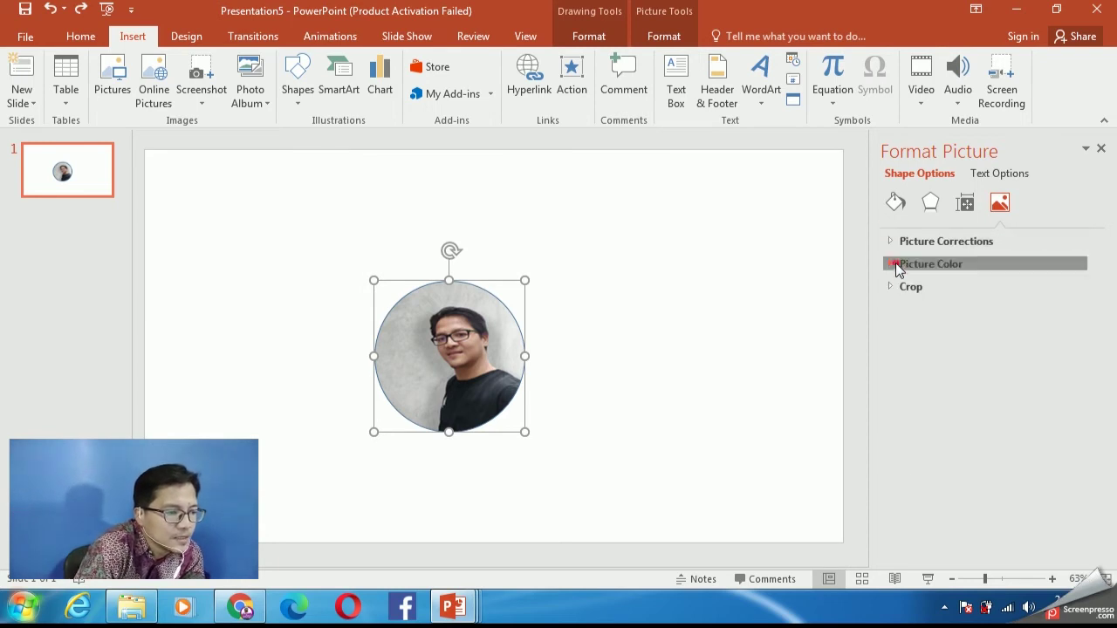
pyautogui.click(895, 263)
pyautogui.click(896, 263)
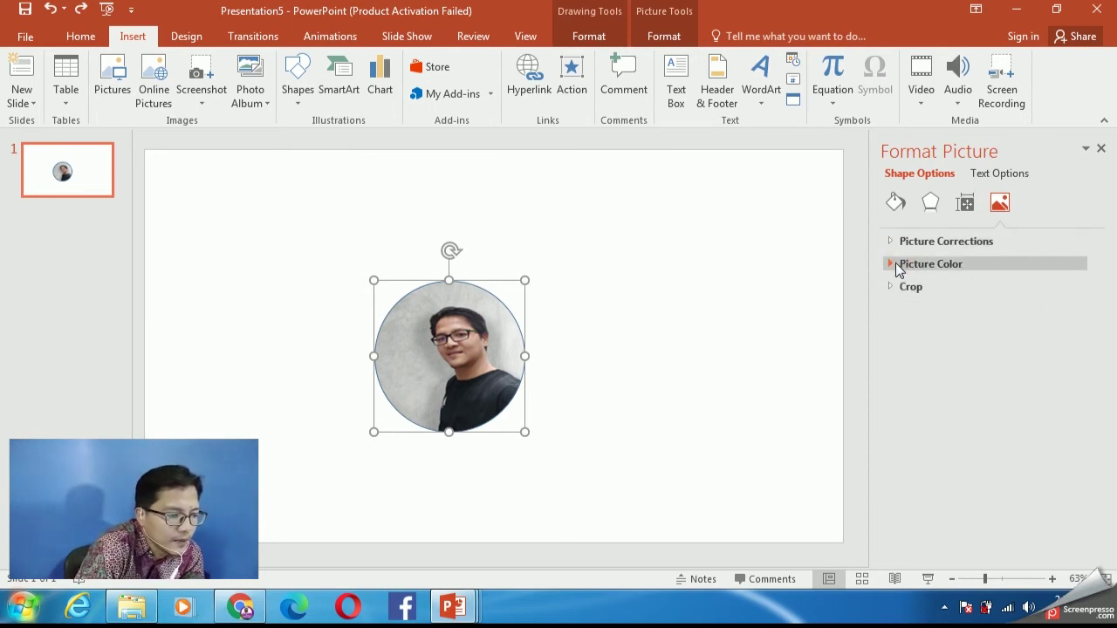
pyautogui.click(893, 286)
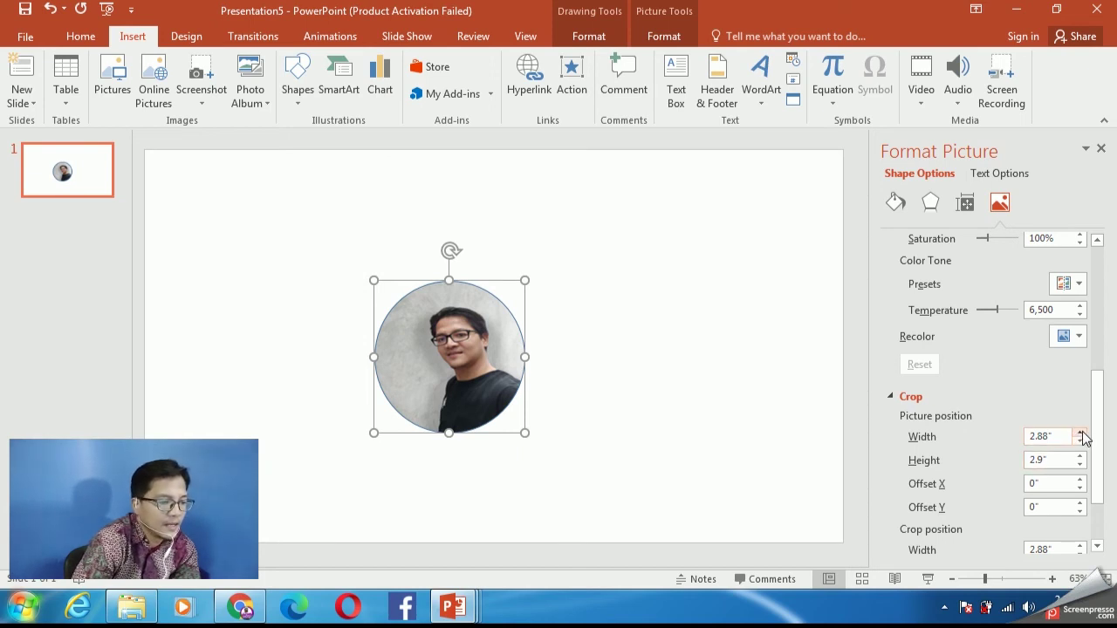
# Widen the photo's crop picture position from 2.88" to about 4.2".
pyautogui.click(1081, 433)
pyautogui.click(1080, 433)
pyautogui.click(1080, 433)
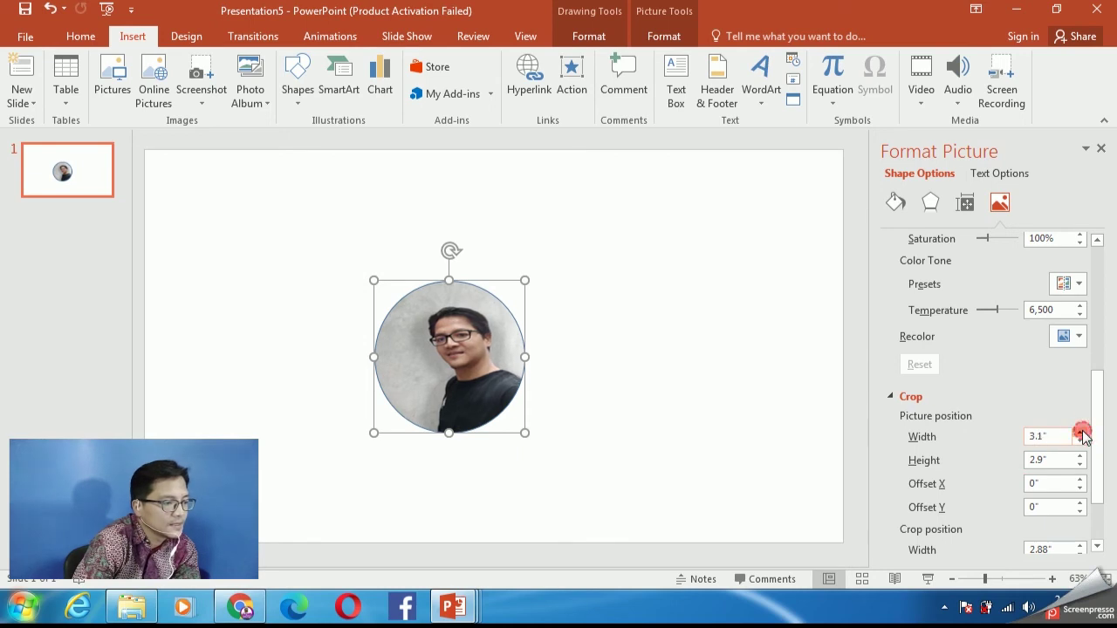
pyautogui.click(1081, 433)
pyautogui.click(1080, 433)
pyautogui.click(1080, 433)
pyautogui.click(1080, 433)
pyautogui.click(1080, 433)
pyautogui.click(1081, 433)
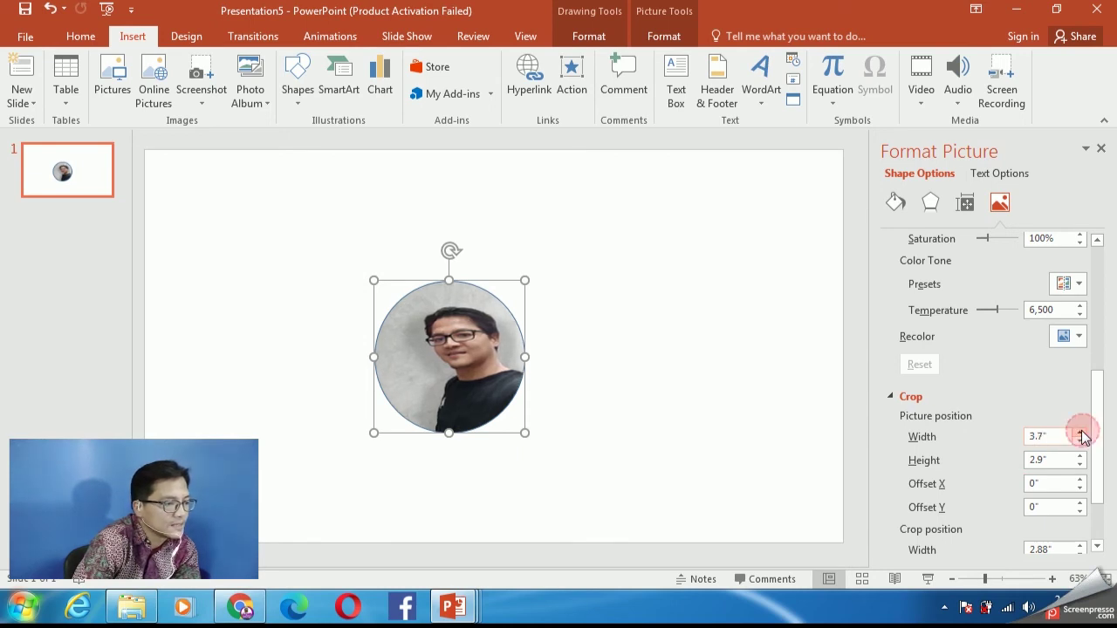
pyautogui.click(1080, 444)
pyautogui.click(1080, 443)
pyautogui.click(1080, 444)
pyautogui.click(1081, 443)
pyautogui.click(1081, 443)
pyautogui.click(1080, 443)
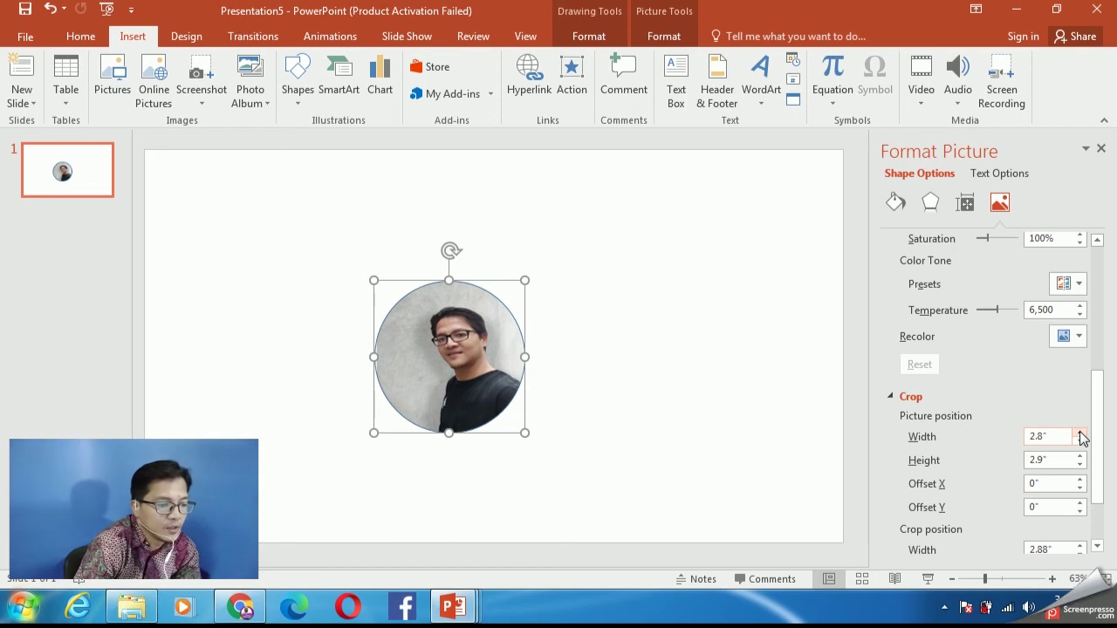
pyautogui.click(1079, 432)
pyautogui.click(1079, 432)
pyautogui.click(1079, 432)
pyautogui.click(1080, 431)
pyautogui.click(1079, 432)
pyautogui.click(1079, 432)
pyautogui.click(1080, 433)
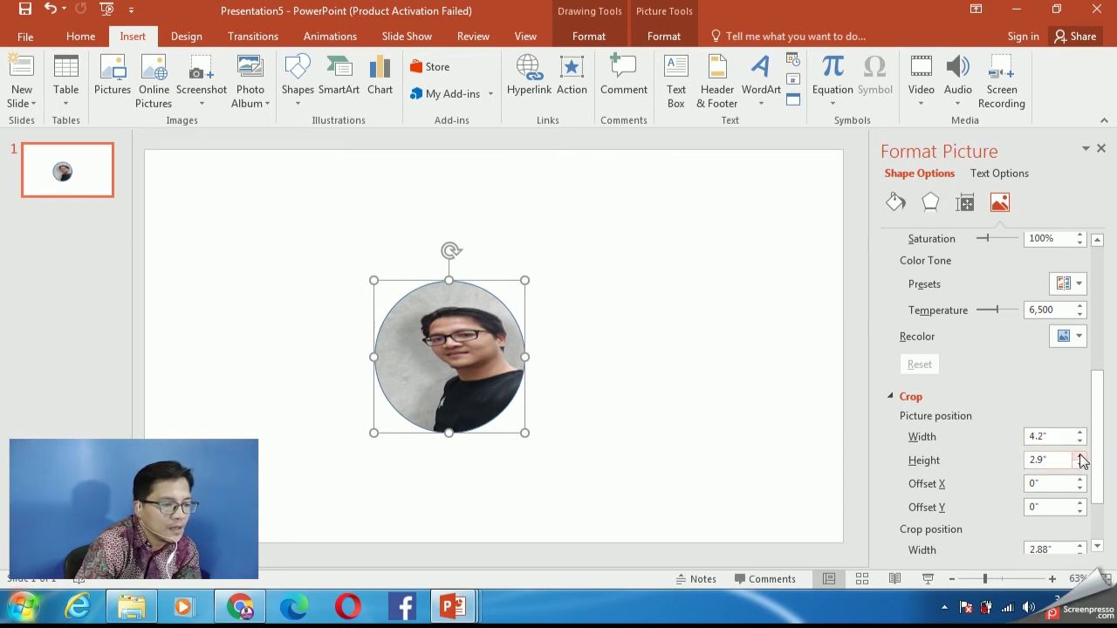
# Increase the photo's picture height toward 5.4" and width to 4.8".
pyautogui.click(1079, 455)
pyautogui.click(1079, 456)
pyautogui.click(1079, 455)
pyautogui.click(1080, 455)
pyautogui.click(1080, 455)
pyautogui.click(1079, 455)
pyautogui.click(1079, 455)
pyautogui.click(1079, 455)
pyautogui.click(1079, 455)
pyautogui.click(1079, 455)
pyautogui.click(1079, 455)
pyautogui.click(1079, 455)
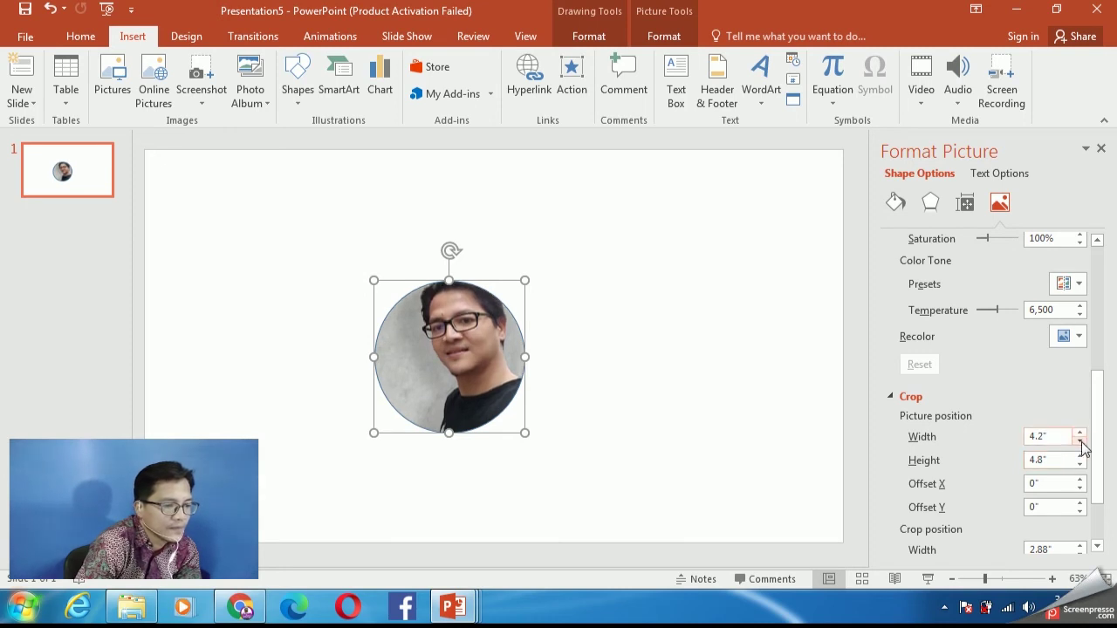
pyautogui.click(1080, 432)
pyautogui.click(1080, 433)
pyautogui.click(1080, 433)
pyautogui.click(1080, 433)
pyautogui.click(1080, 433)
pyautogui.click(1080, 433)
pyautogui.click(1080, 433)
pyautogui.click(1080, 432)
pyautogui.click(1080, 433)
pyautogui.click(1079, 454)
pyautogui.click(1080, 455)
pyautogui.click(1081, 455)
pyautogui.click(1080, 455)
pyautogui.click(1080, 454)
pyautogui.click(1080, 455)
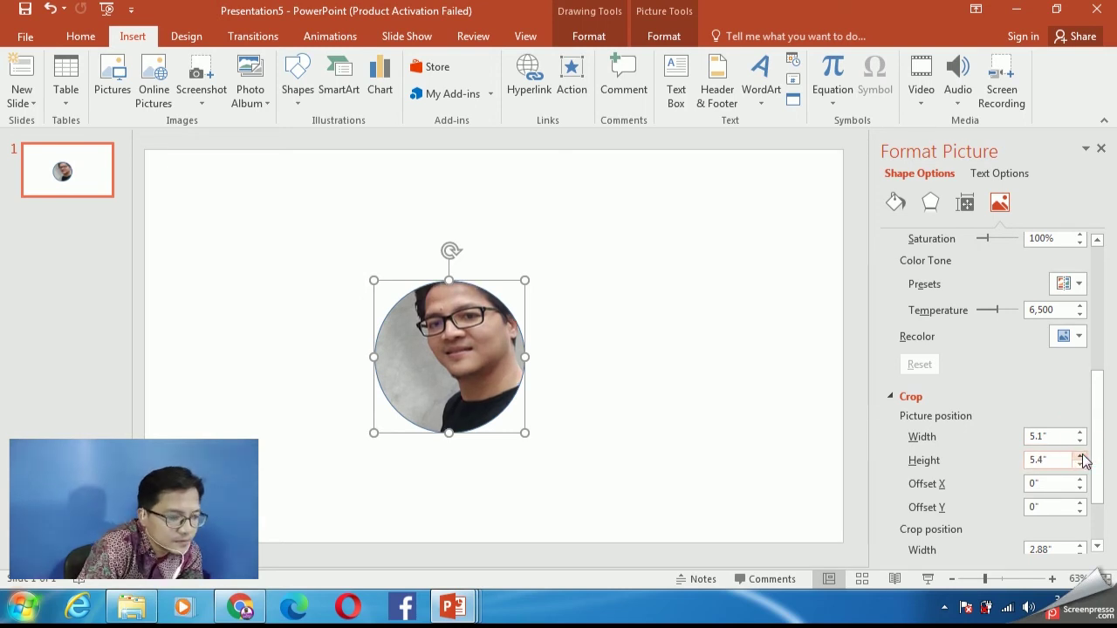
# Finish sizing the photo's picture position at 5.1" wide by 5.8" tall.
pyautogui.scroll(-2, 1034, 436)
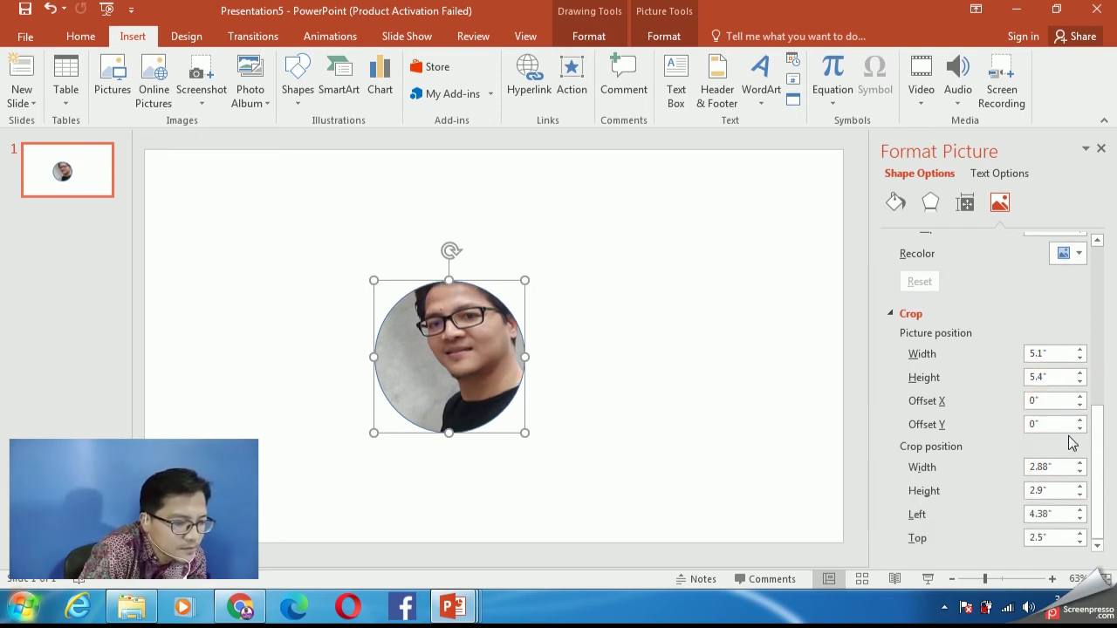
pyautogui.scroll(1, 1080, 398)
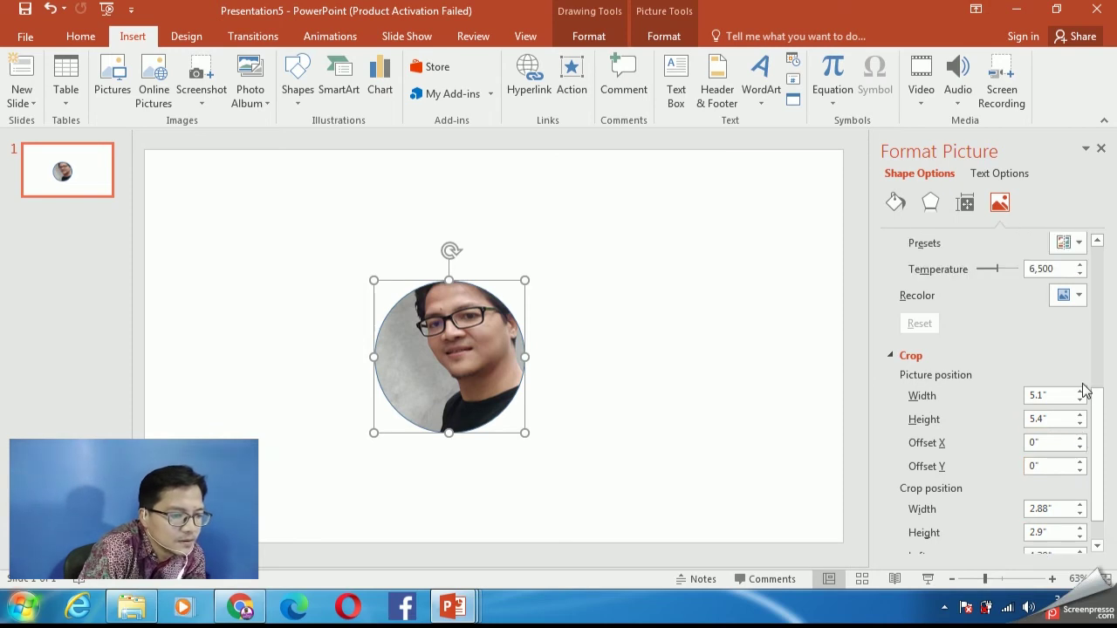
pyautogui.click(1080, 415)
pyautogui.doubleClick(1080, 416)
pyautogui.click(1080, 415)
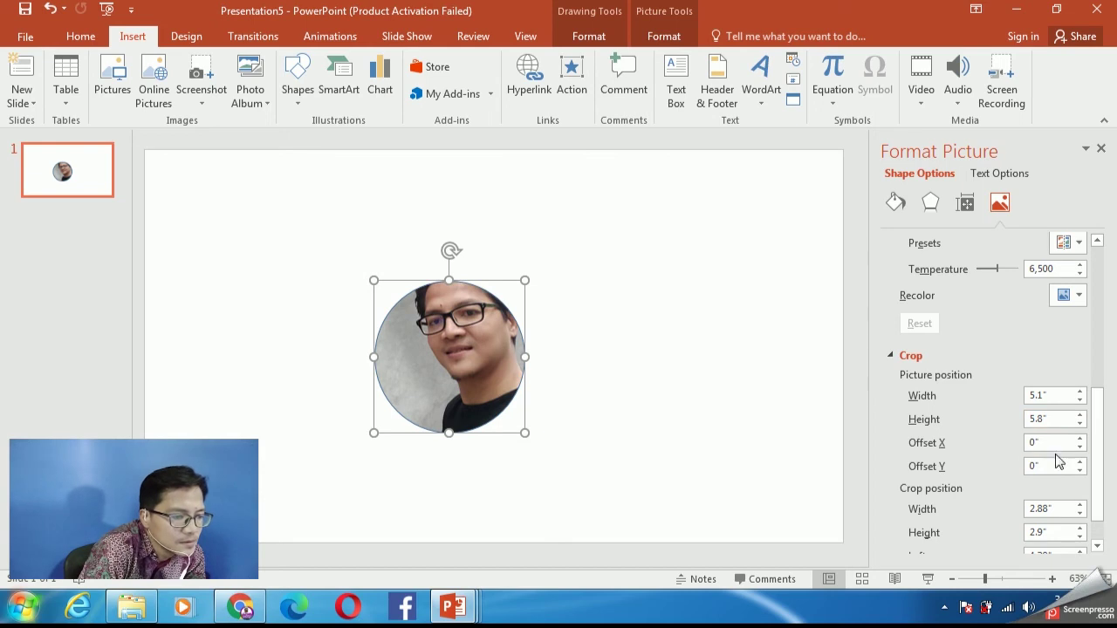
pyautogui.scroll(-1, 995, 436)
pyautogui.scroll(4, 993, 440)
pyautogui.scroll(-4, 993, 441)
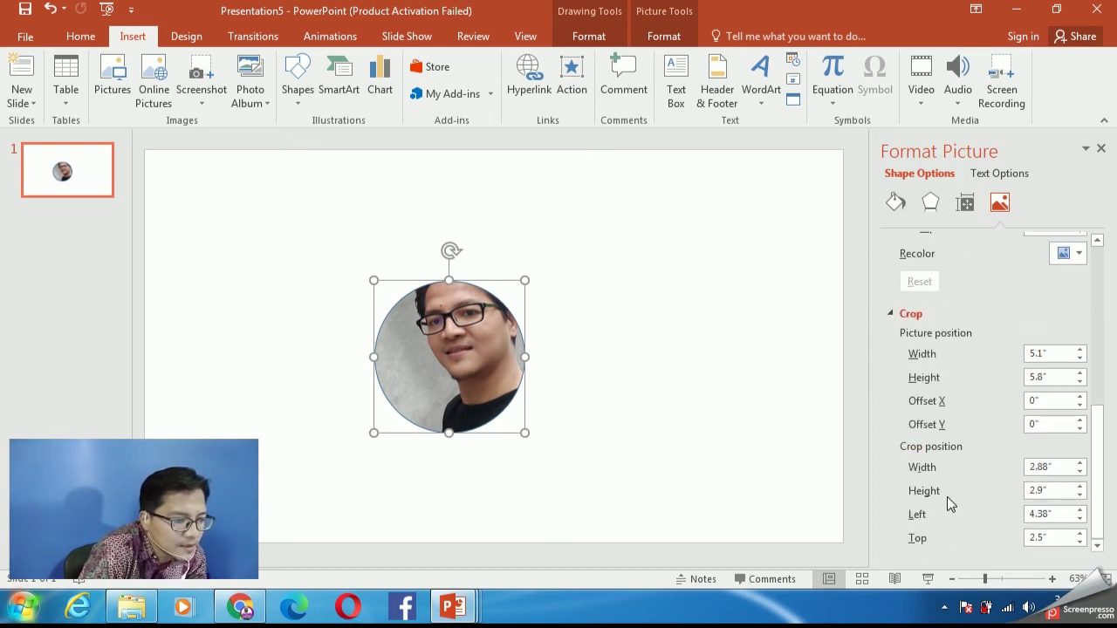
# Set the photo's crop Offset X to -0.2".
pyautogui.click(1081, 397)
pyautogui.click(1080, 397)
pyautogui.click(1080, 406)
pyautogui.click(1080, 406)
pyautogui.click(1080, 406)
pyautogui.click(1080, 406)
pyautogui.click(1080, 406)
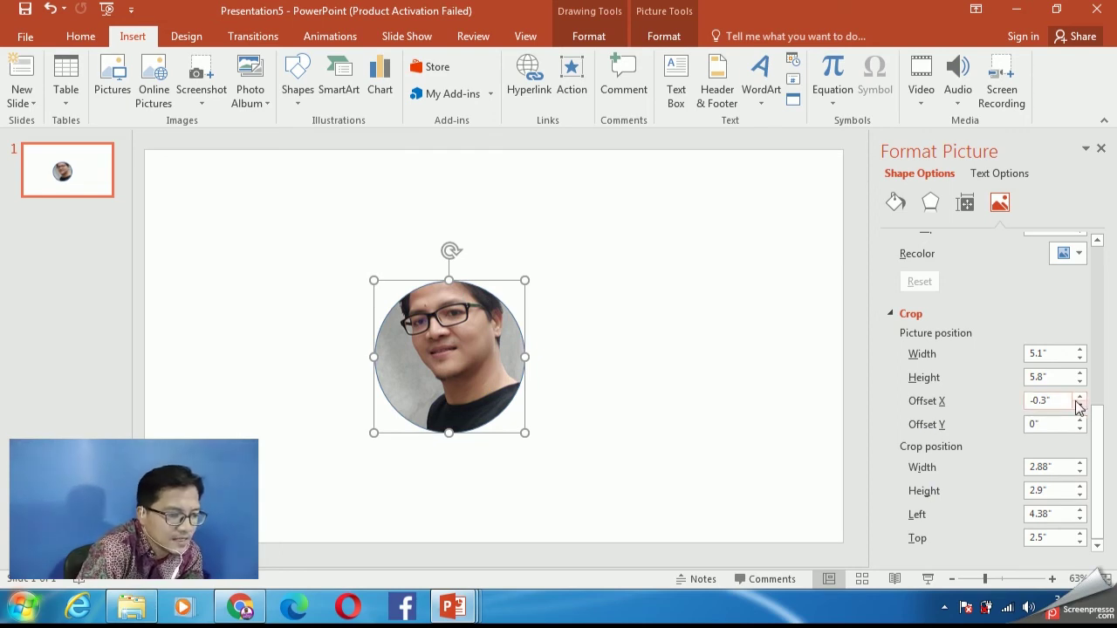
pyautogui.click(1081, 397)
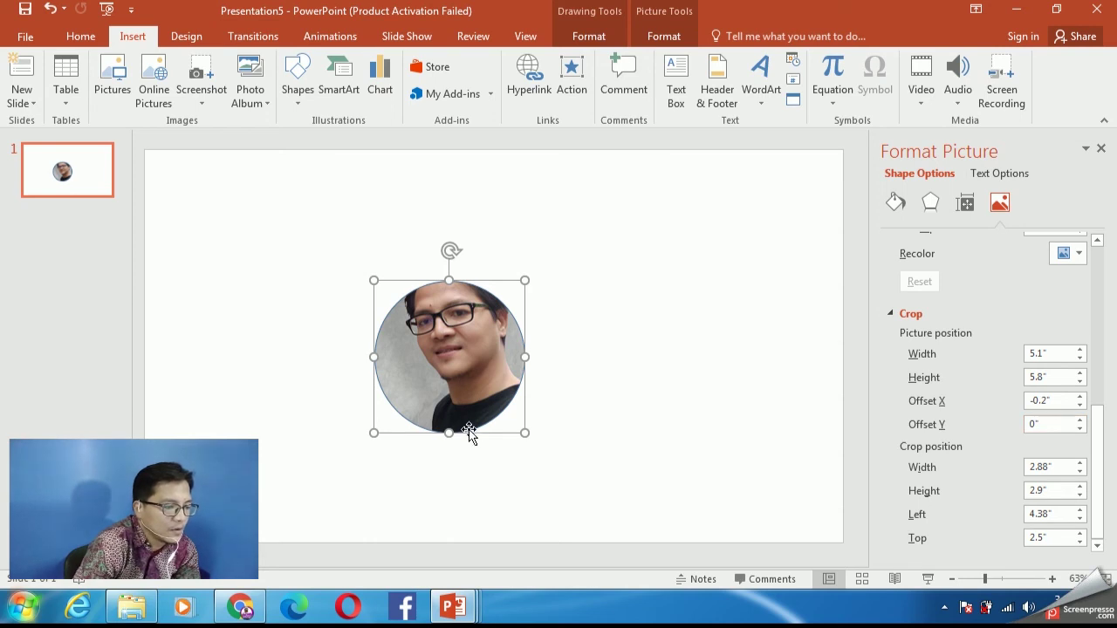
# Set the photo's crop Offset Y to -1" to raise the portrait.
pyautogui.click(1080, 428)
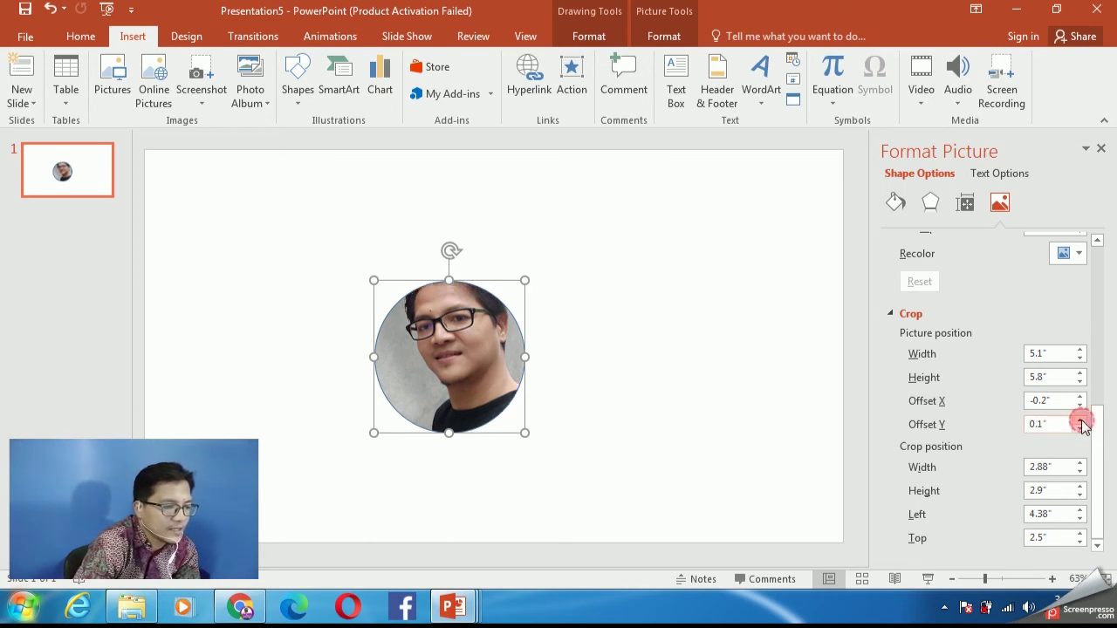
pyautogui.click(1080, 429)
pyautogui.click(1080, 428)
pyautogui.click(1080, 428)
pyautogui.click(1080, 429)
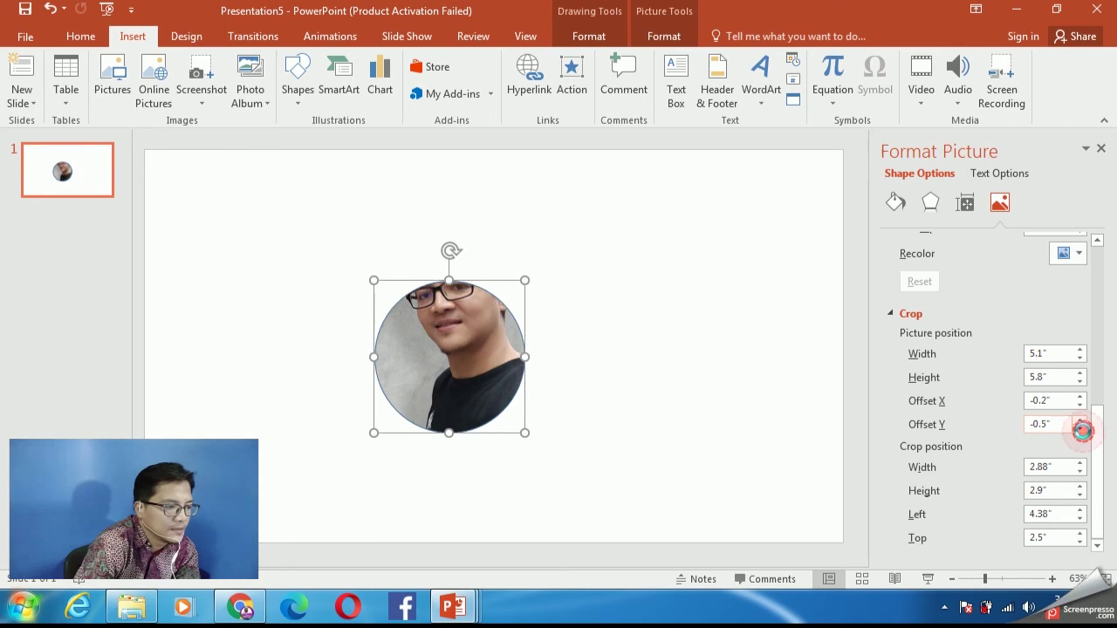
pyautogui.click(1080, 428)
pyautogui.click(1080, 428)
pyautogui.click(1080, 428)
pyautogui.click(1080, 428)
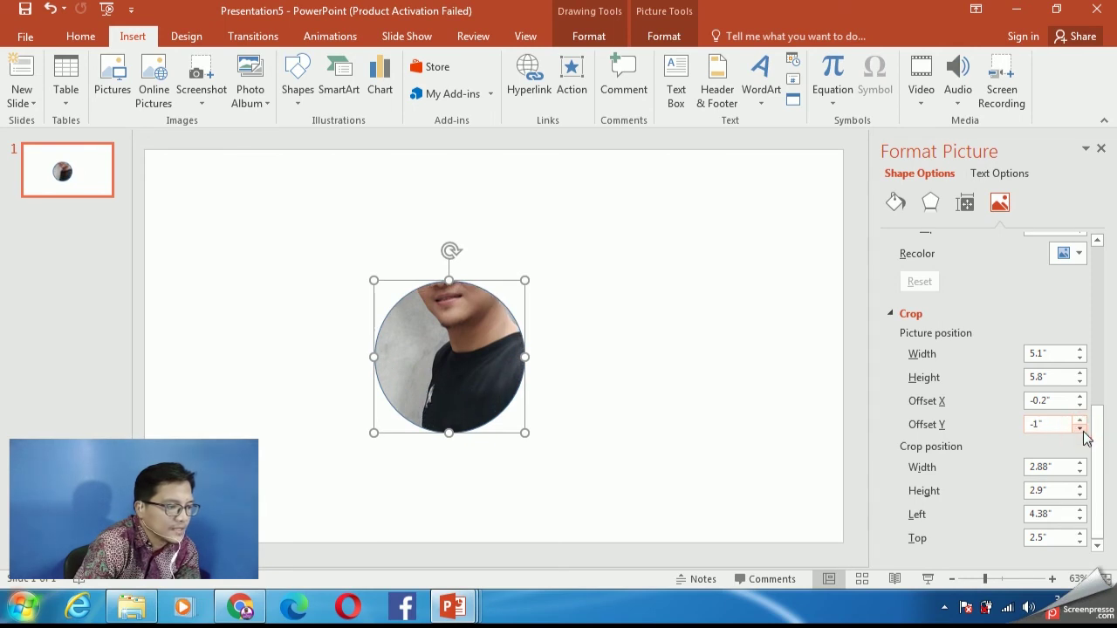
pyautogui.click(1080, 420)
pyautogui.click(1081, 419)
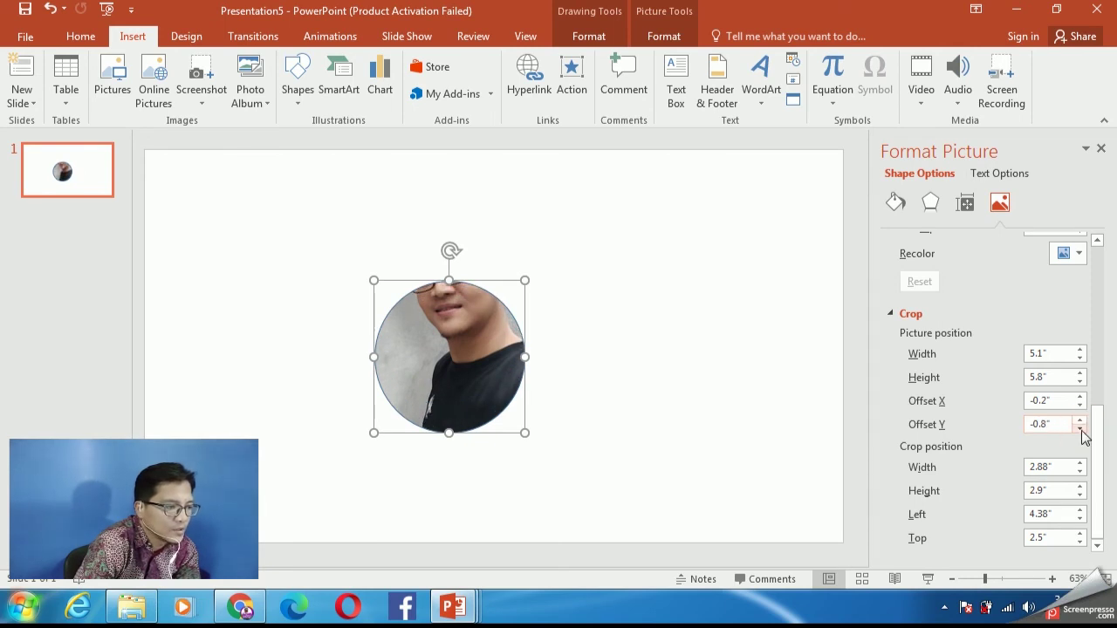
pyautogui.click(1080, 429)
pyautogui.click(1080, 430)
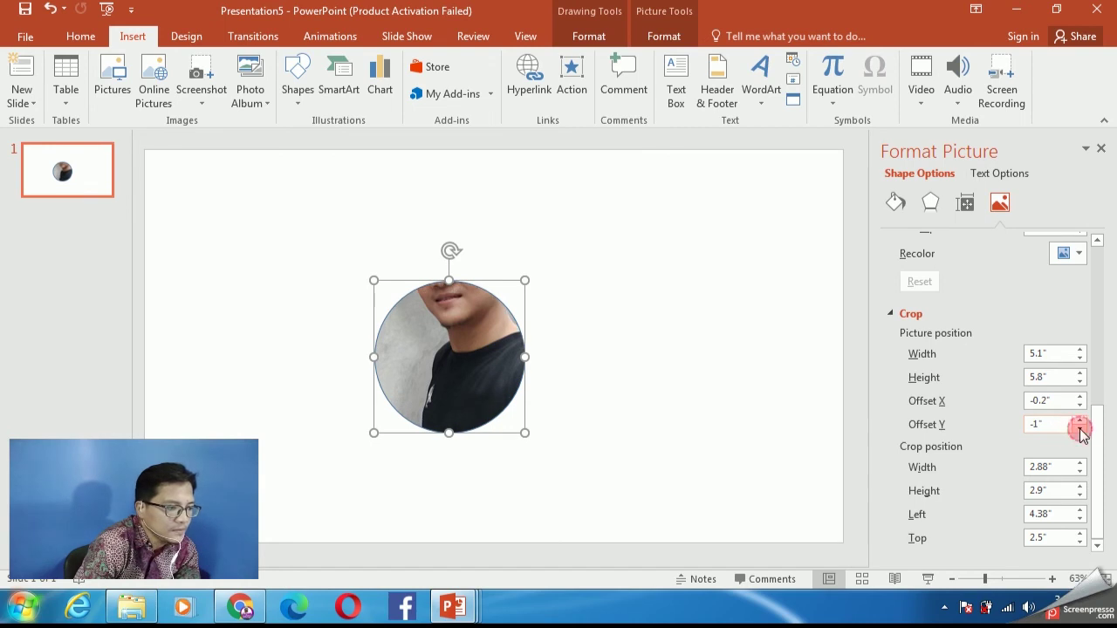
# Drag the circular photo slightly up and to the left.
pyautogui.click(626, 384)
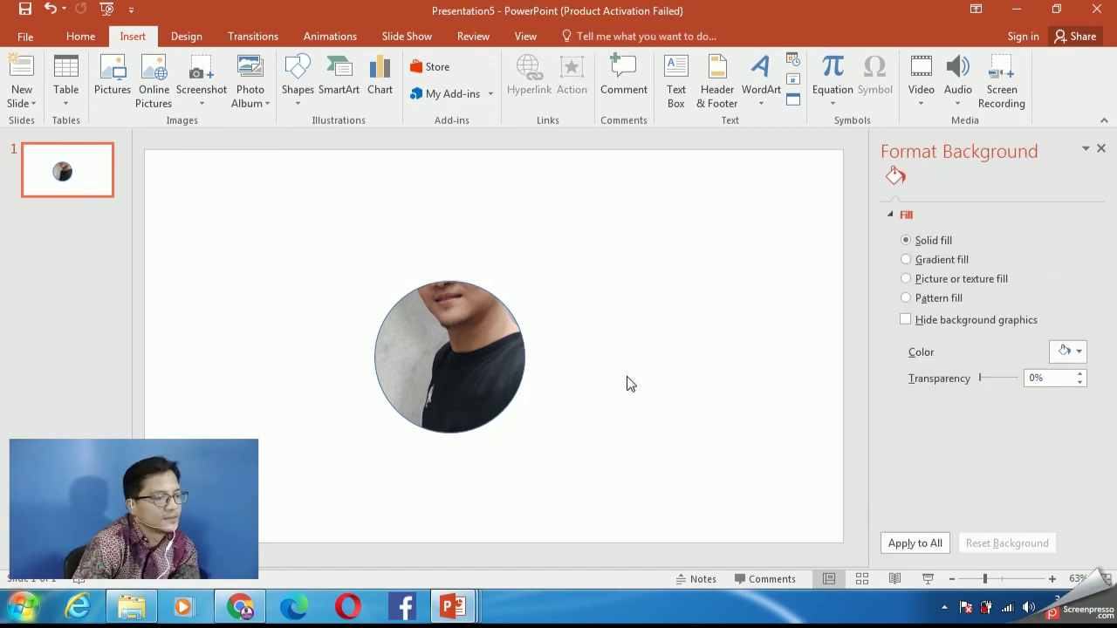
pyautogui.click(448, 347)
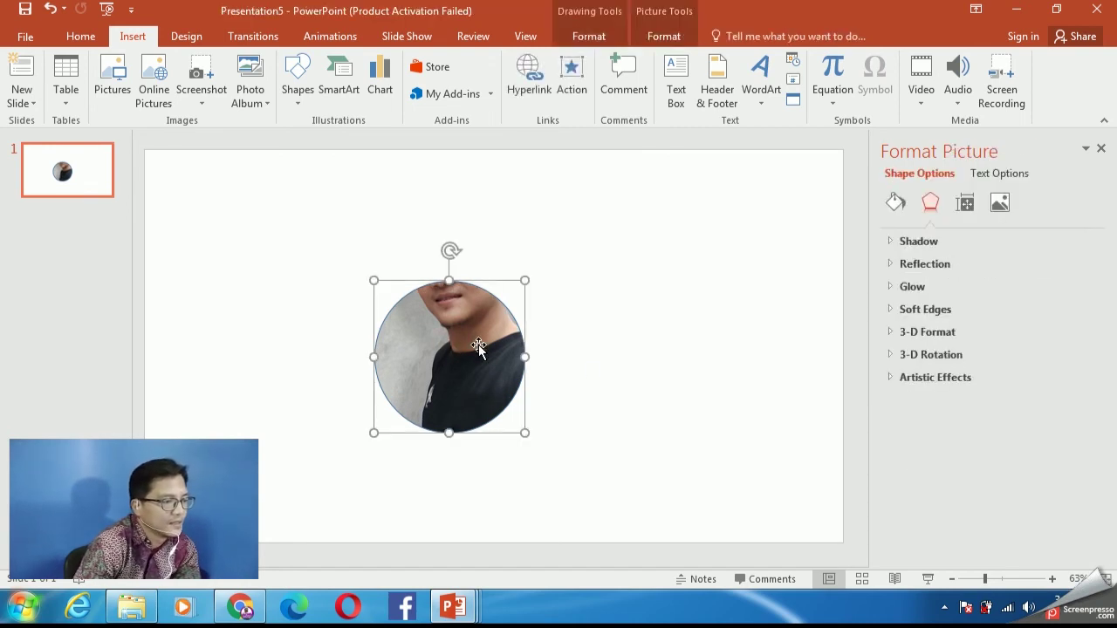
pyautogui.moveTo(478, 337)
pyautogui.mouseDown()
pyautogui.moveTo(452, 335)
pyautogui.moveTo(449, 323)
pyautogui.mouseUp()
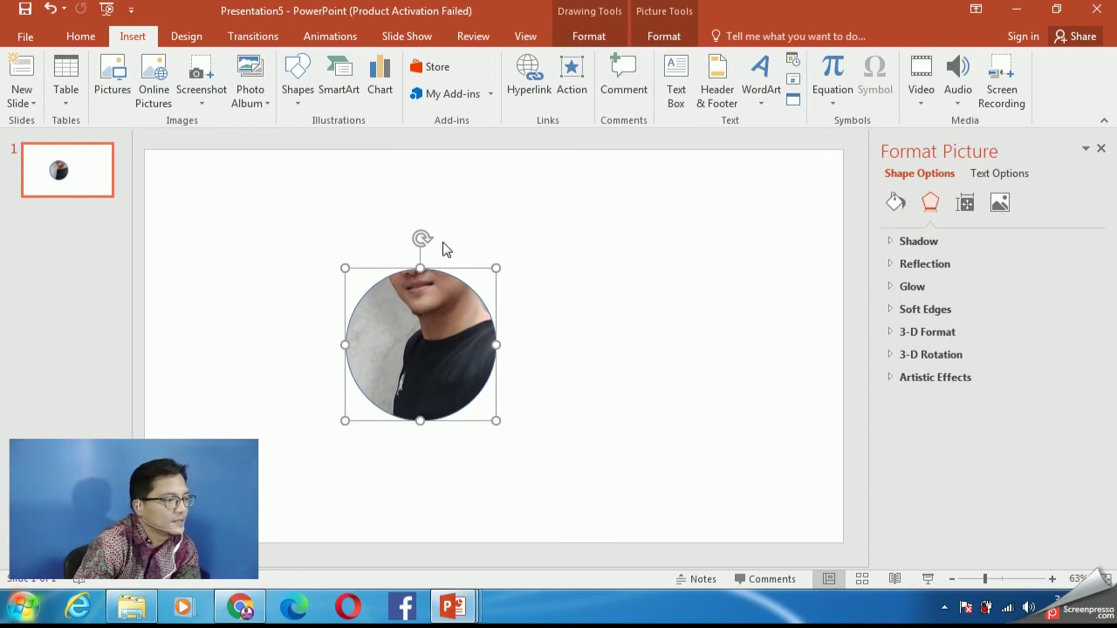
# Insert the My_photo image file onto the slide from the Insert tab.
pyautogui.click(76, 36)
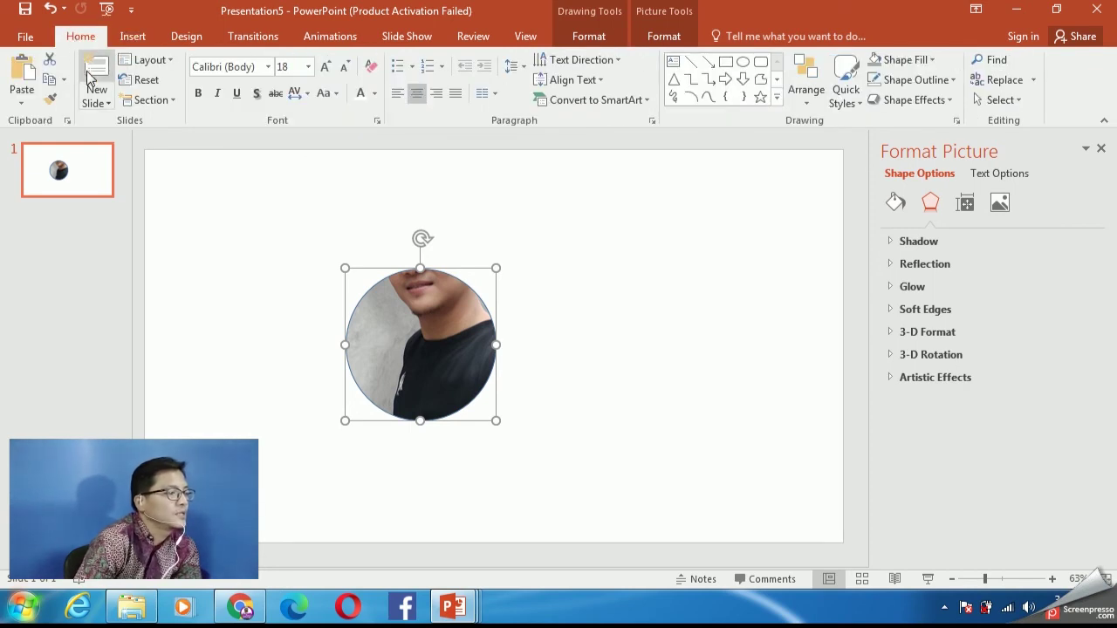
pyautogui.click(131, 36)
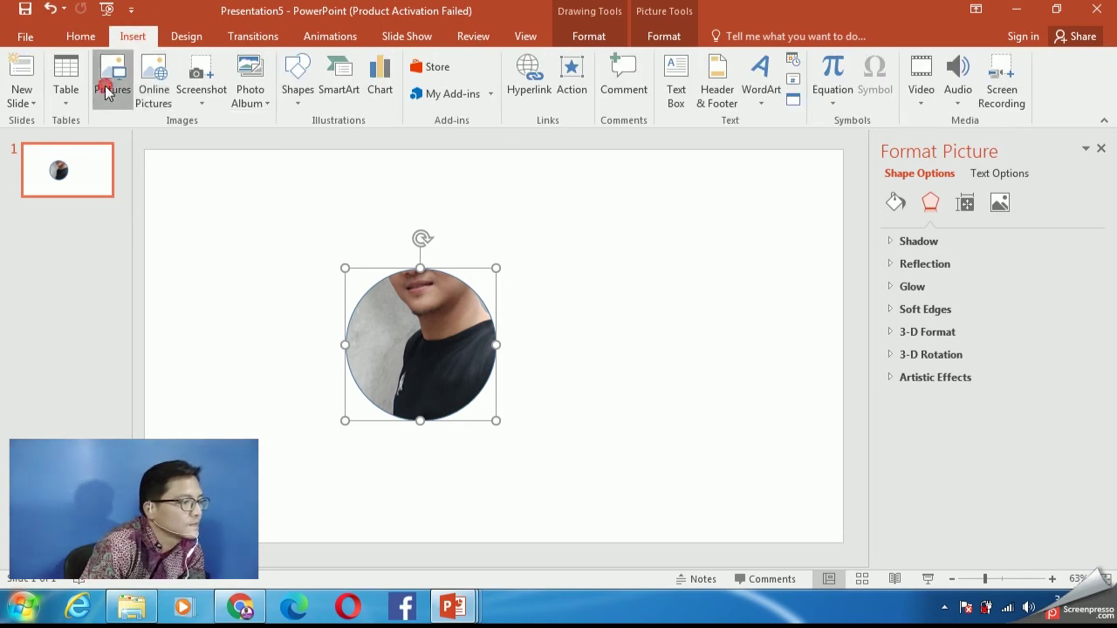
pyautogui.click(104, 94)
pyautogui.scroll(-1, 1025, 203)
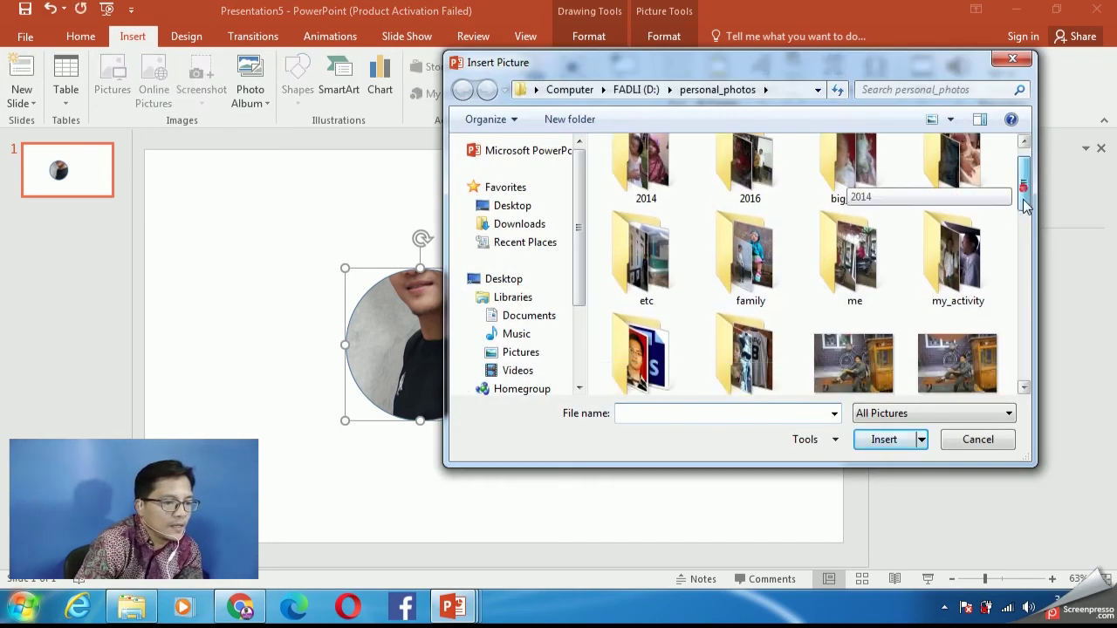
pyautogui.moveTo(1026, 204); pyautogui.dragTo(1032, 361)
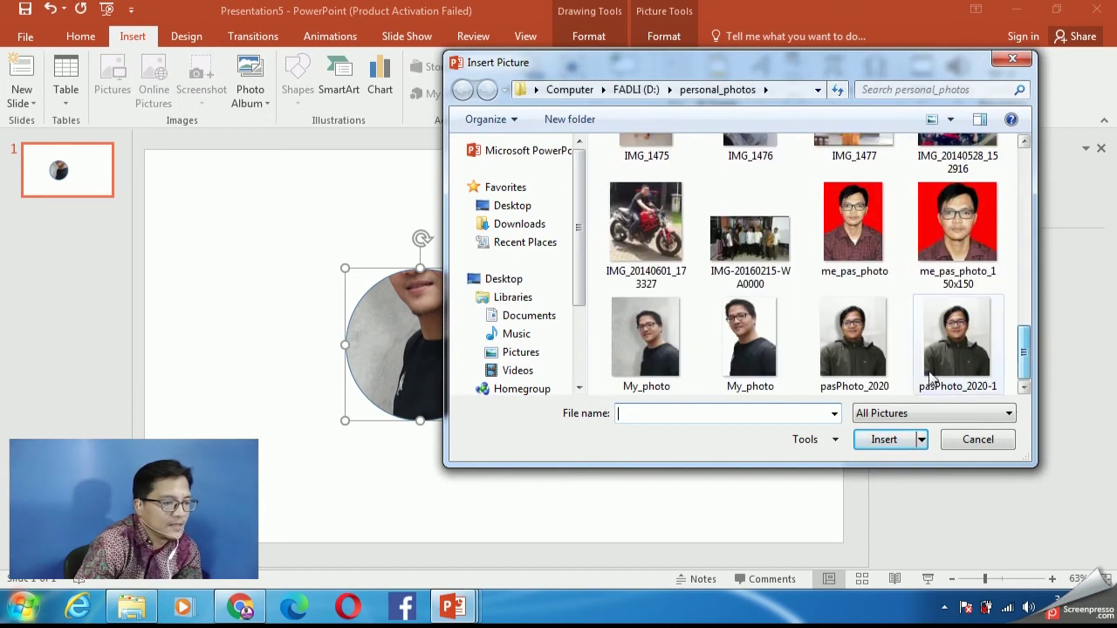
pyautogui.click(650, 349)
pyautogui.click(883, 439)
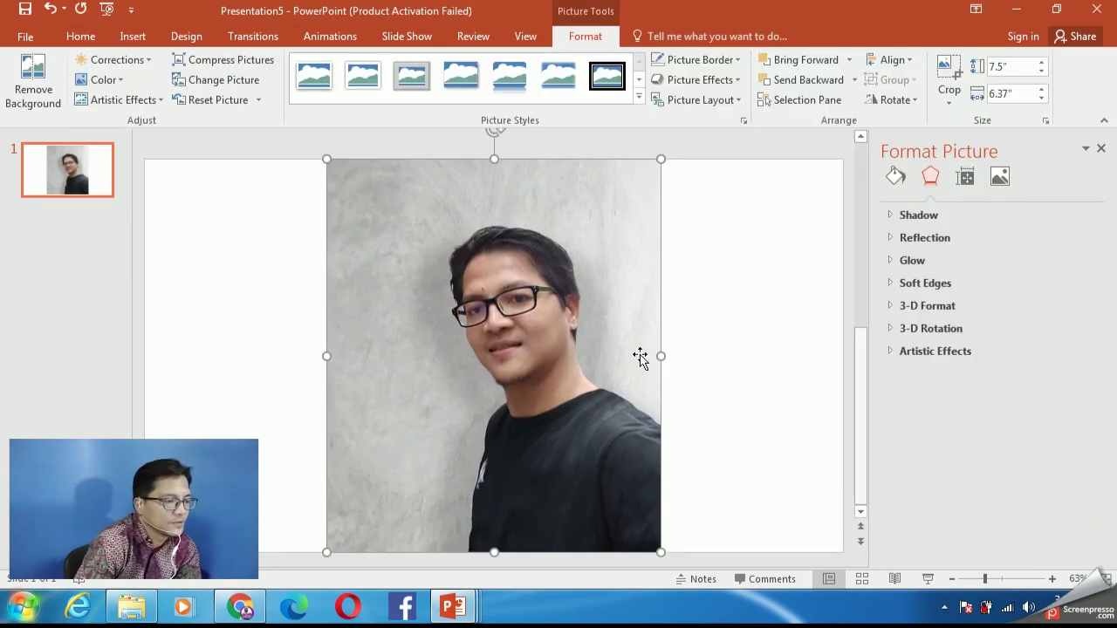
# Resize the photo copy to 5.93" x 5.04" and place it right of the circle.
pyautogui.moveTo(326, 159); pyautogui.dragTo(461, 301)
pyautogui.moveTo(564, 371); pyautogui.dragTo(588, 277)
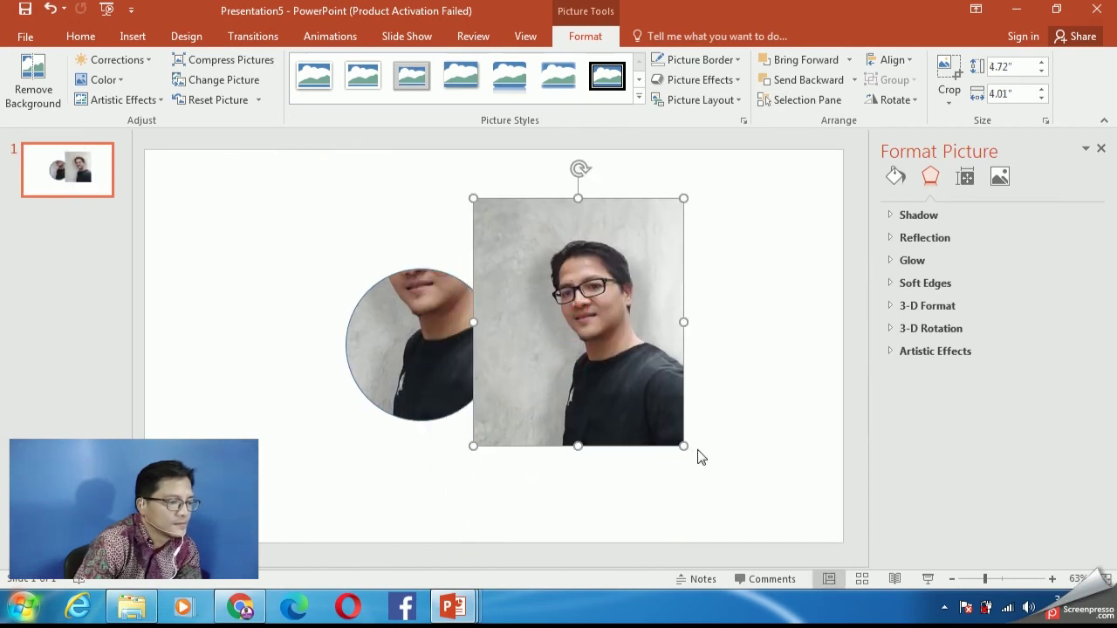
pyautogui.moveTo(693, 453); pyautogui.dragTo(746, 515)
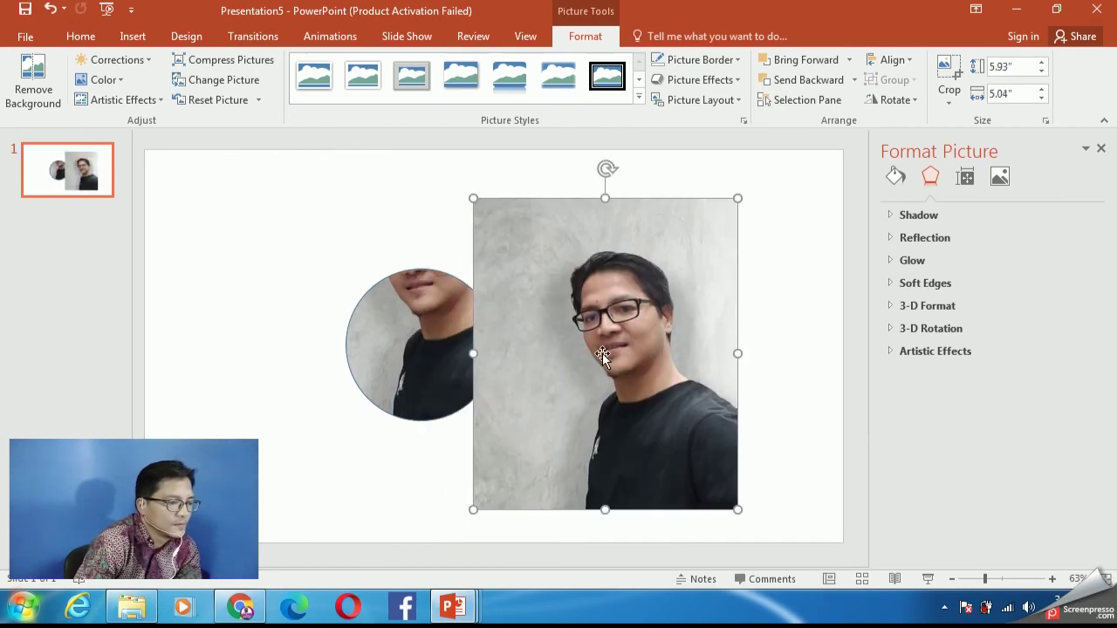
pyautogui.moveTo(532, 286); pyautogui.dragTo(553, 286)
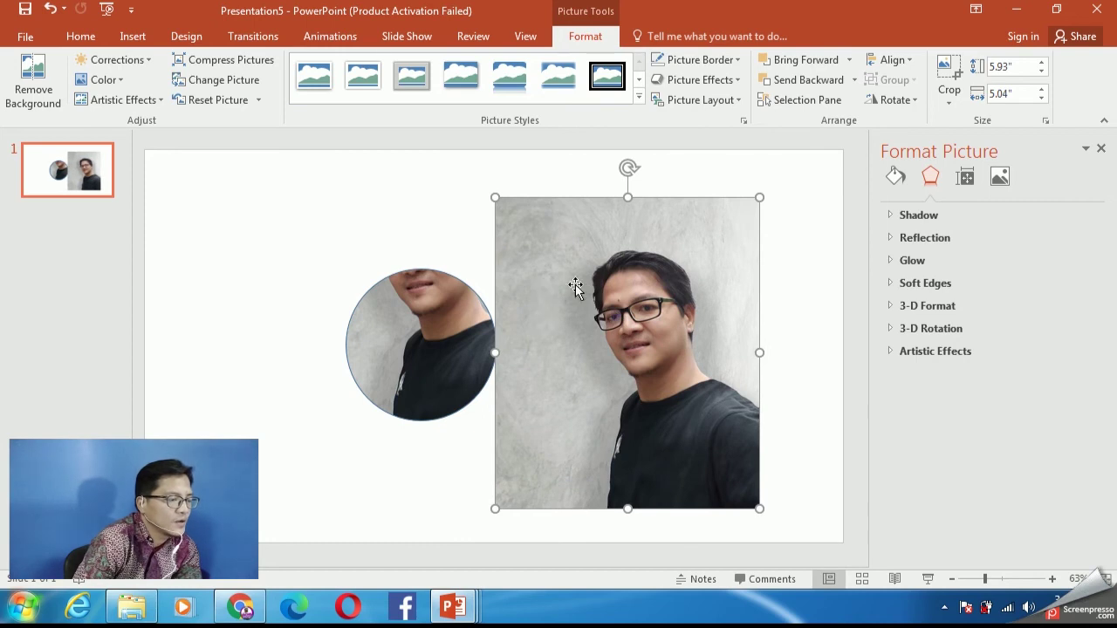
pyautogui.moveTo(515, 252); pyautogui.dragTo(530, 252)
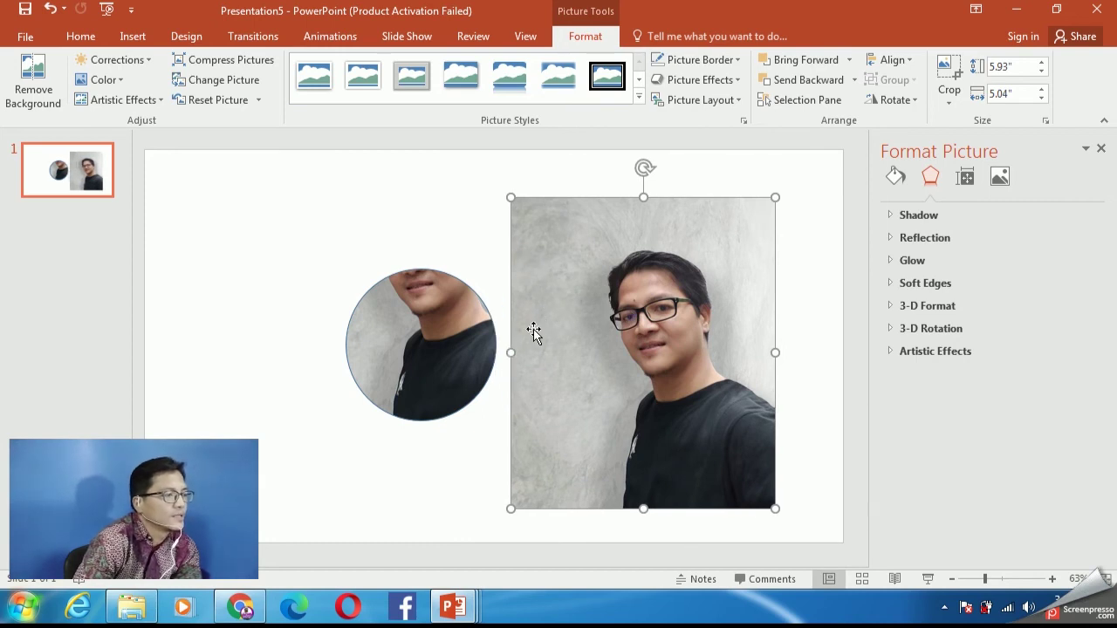
# Remove the large photo's background, narrowing the kept area from hair to chin around the head.
pyautogui.click(560, 291)
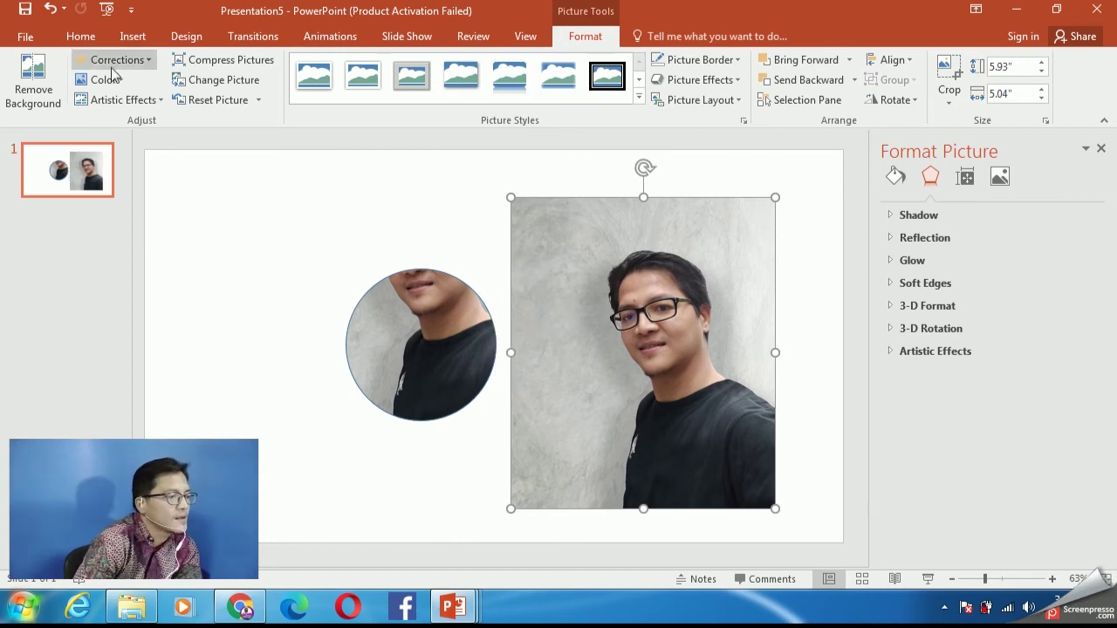
pyautogui.click(39, 90)
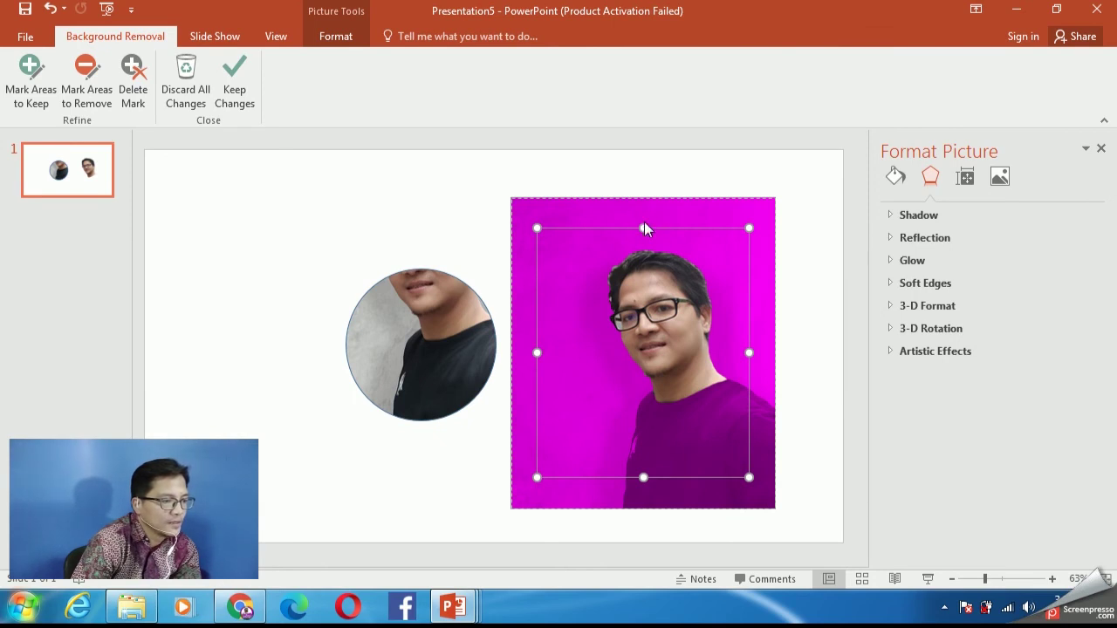
pyautogui.moveTo(643, 228); pyautogui.dragTo(644, 240)
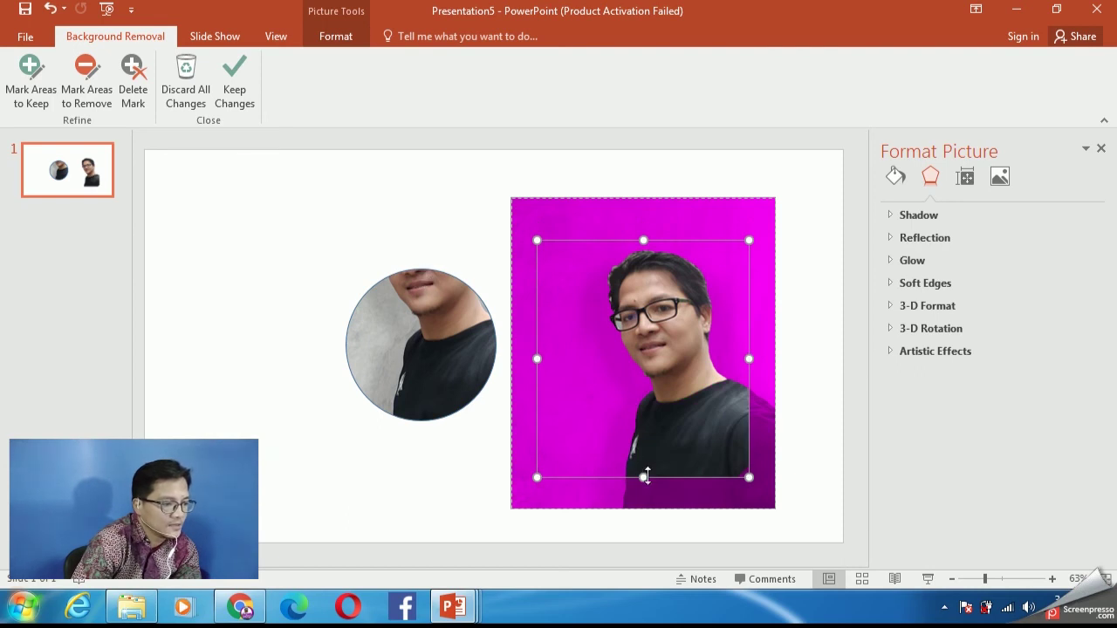
pyautogui.moveTo(646, 477); pyautogui.dragTo(635, 384)
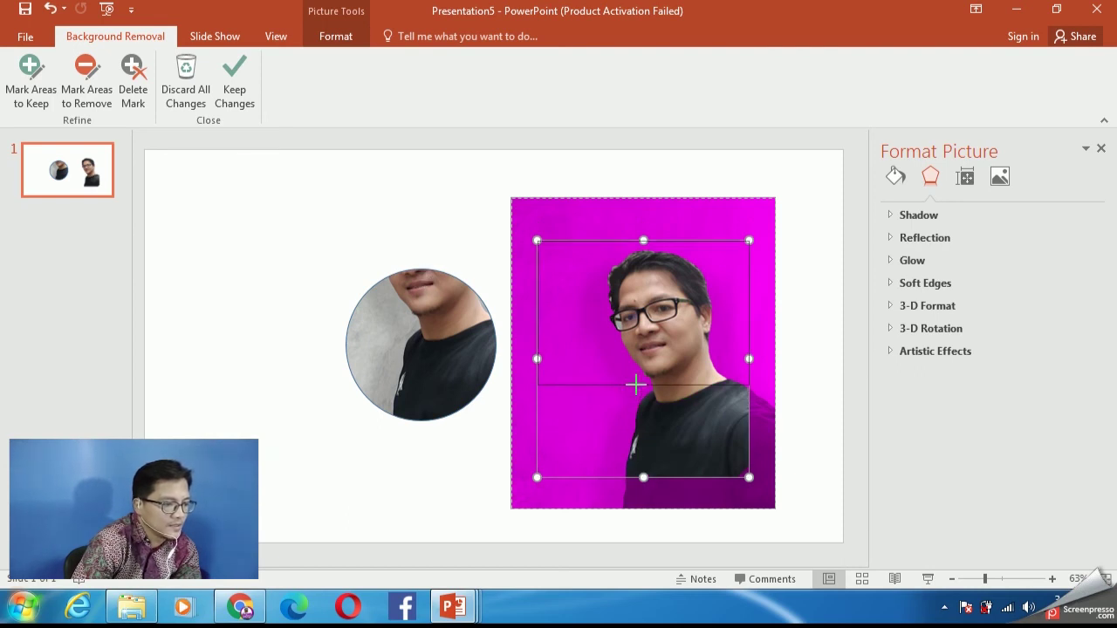
pyautogui.moveTo(748, 312); pyautogui.dragTo(714, 313)
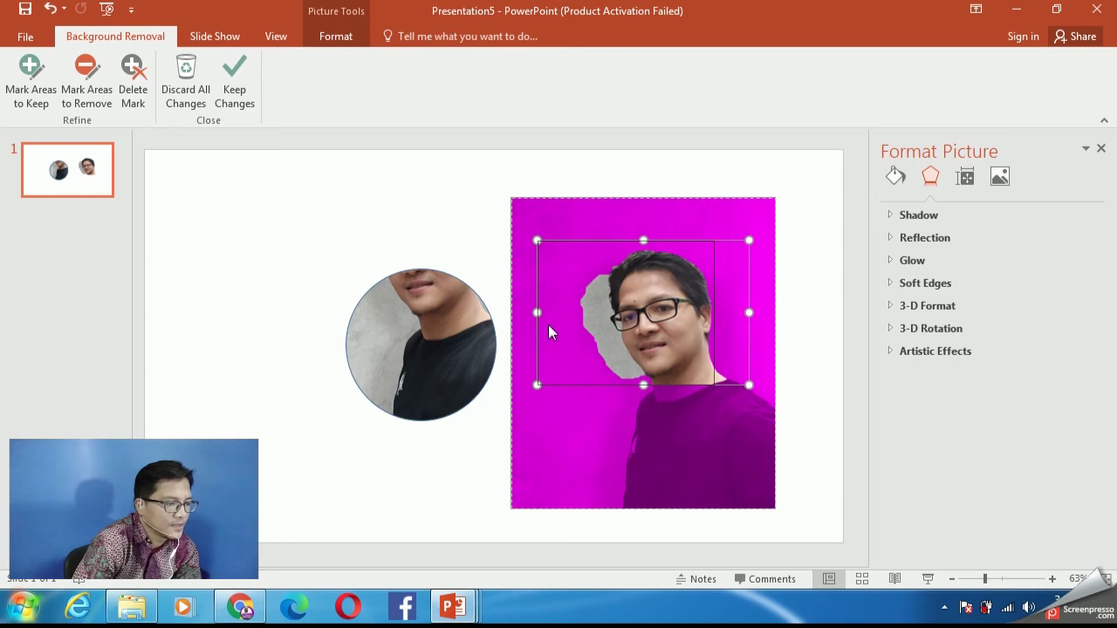
pyautogui.moveTo(537, 313); pyautogui.dragTo(598, 314)
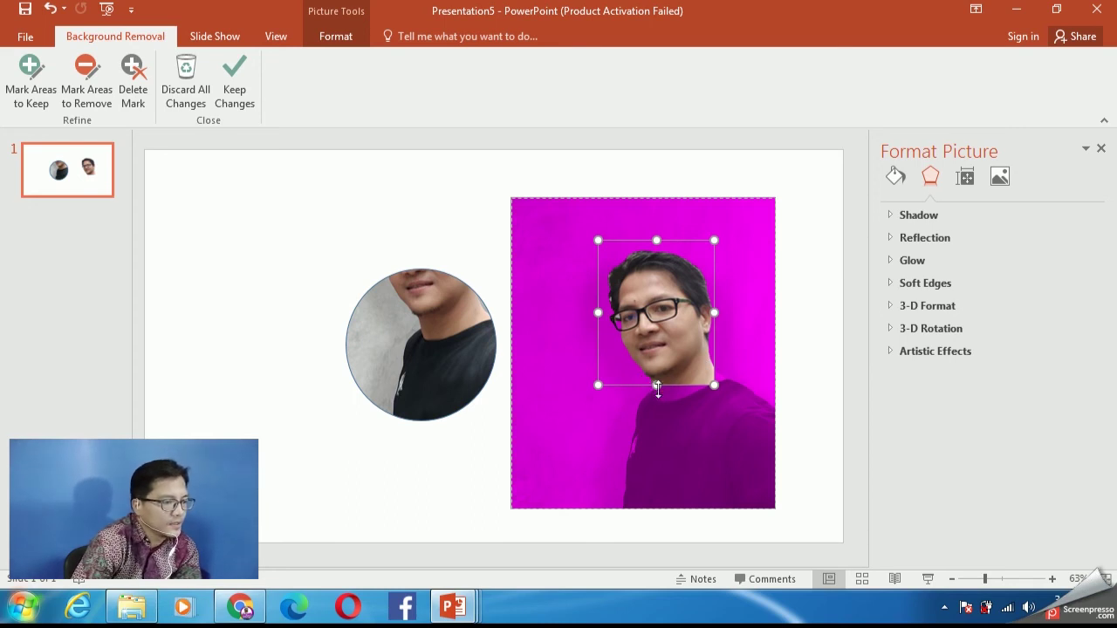
pyautogui.moveTo(659, 388); pyautogui.dragTo(661, 380)
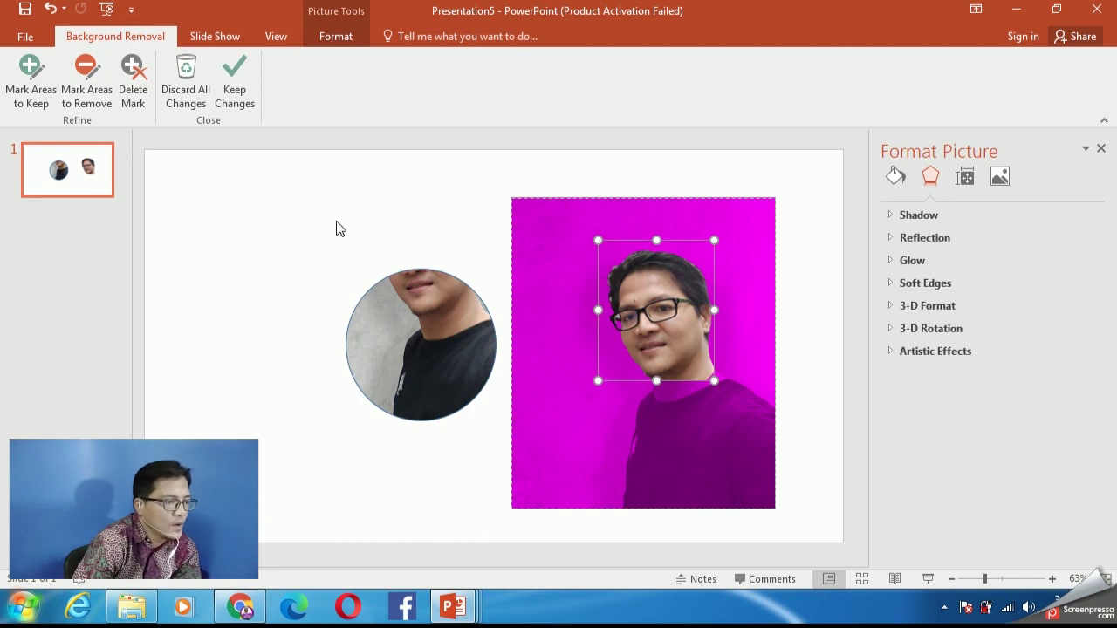
pyautogui.click(288, 226)
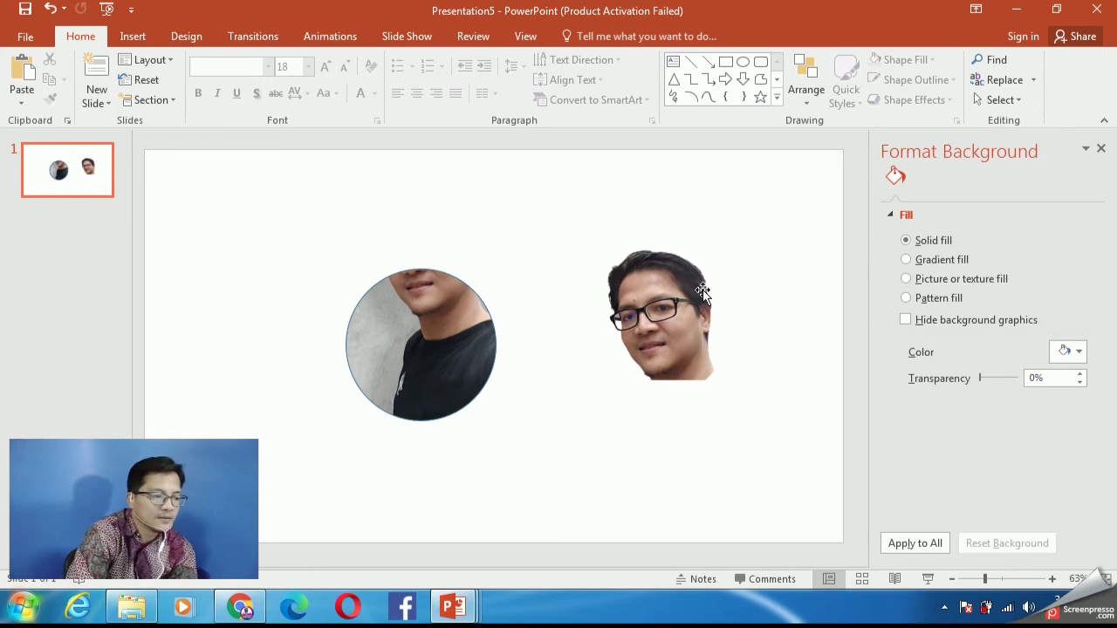
# Preview the head cut-out over the circular photo, then move it back to the right.
pyautogui.click(667, 248)
pyautogui.moveTo(667, 248); pyautogui.dragTo(436, 235)
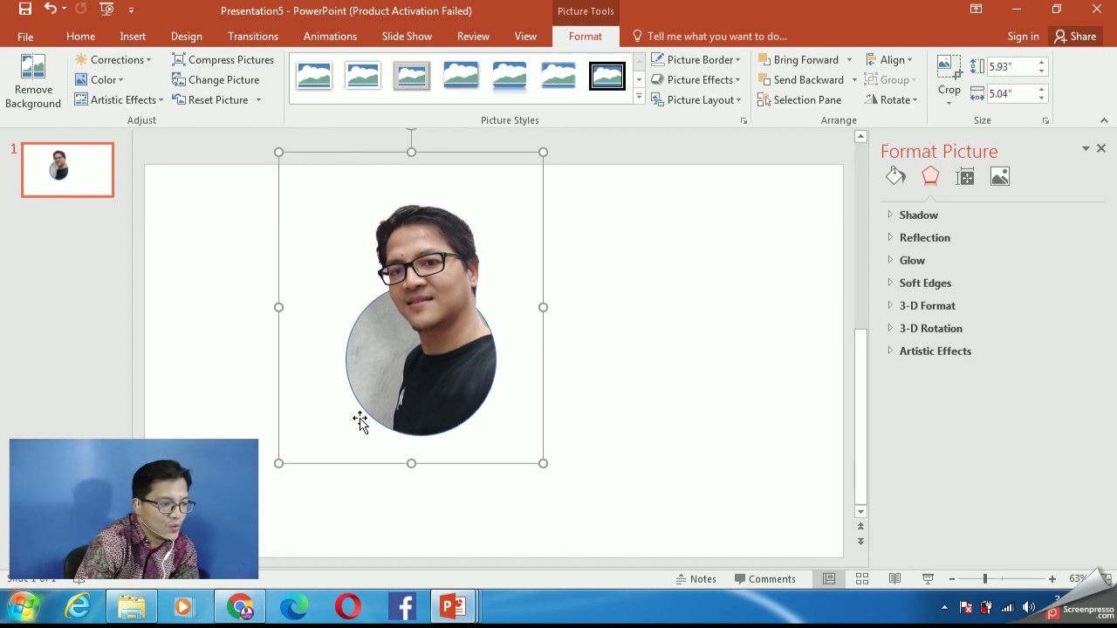
pyautogui.moveTo(445, 277); pyautogui.dragTo(648, 249)
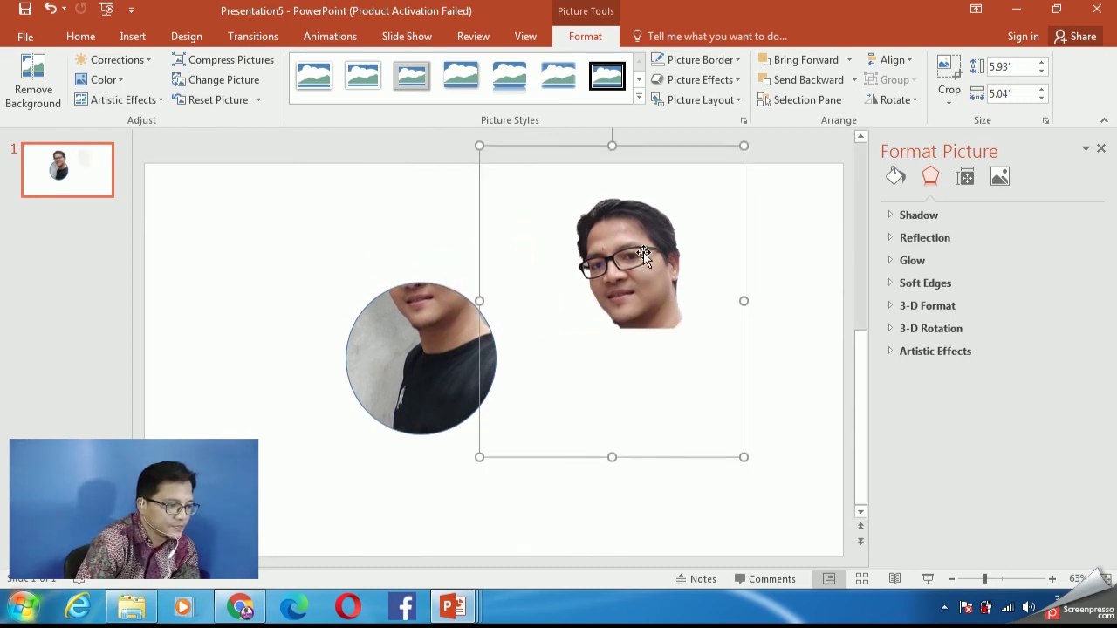
# Lower the circular photo's saturation to 96% and contrast to -1%, with a slight brightness tweak.
pyautogui.click(423, 364)
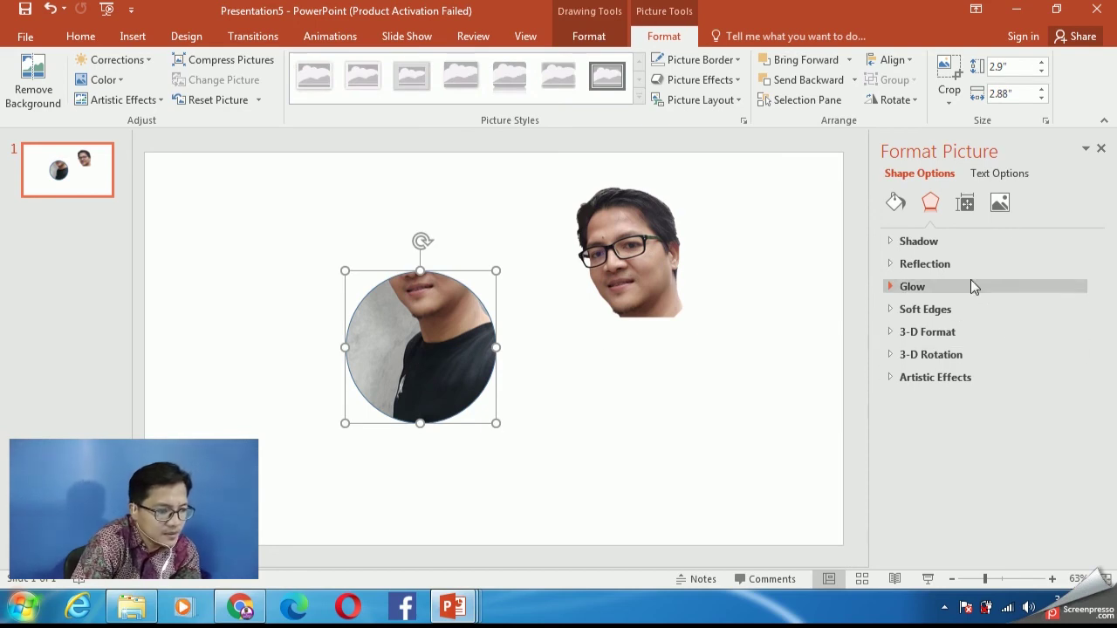
pyautogui.click(1000, 203)
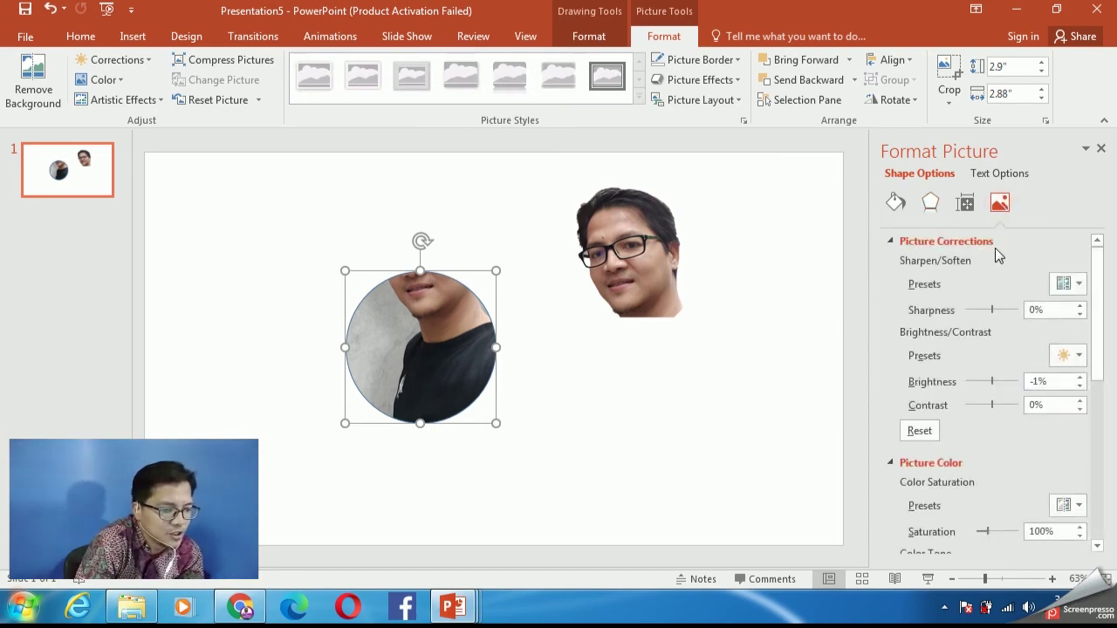
pyautogui.scroll(-3, 977, 353)
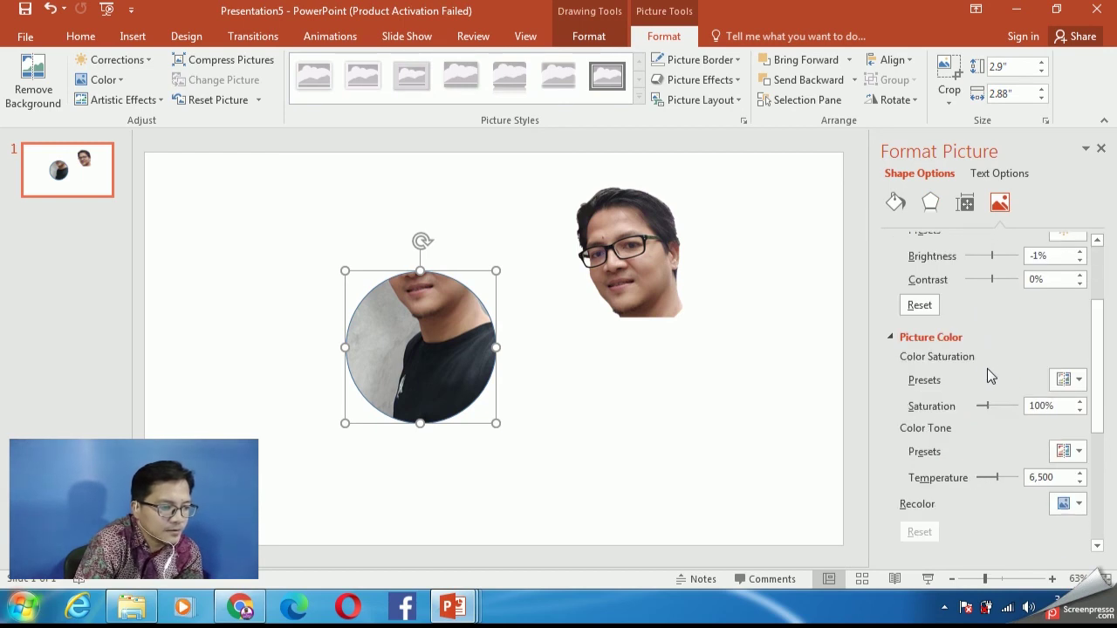
pyautogui.scroll(-1, 987, 368)
pyautogui.click(987, 364)
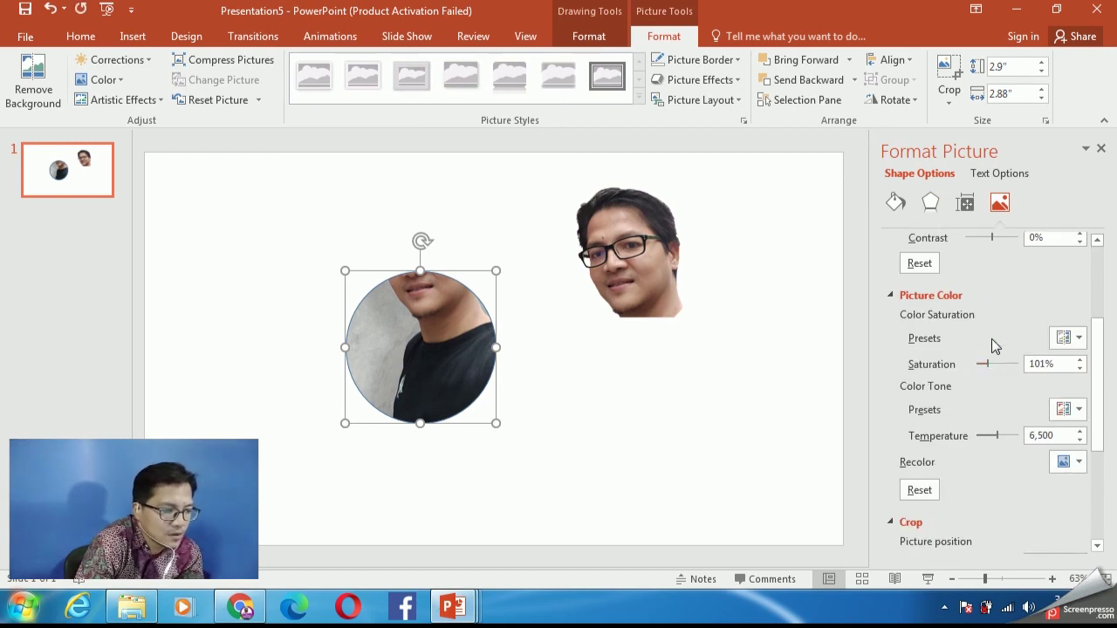
pyautogui.scroll(2, 992, 344)
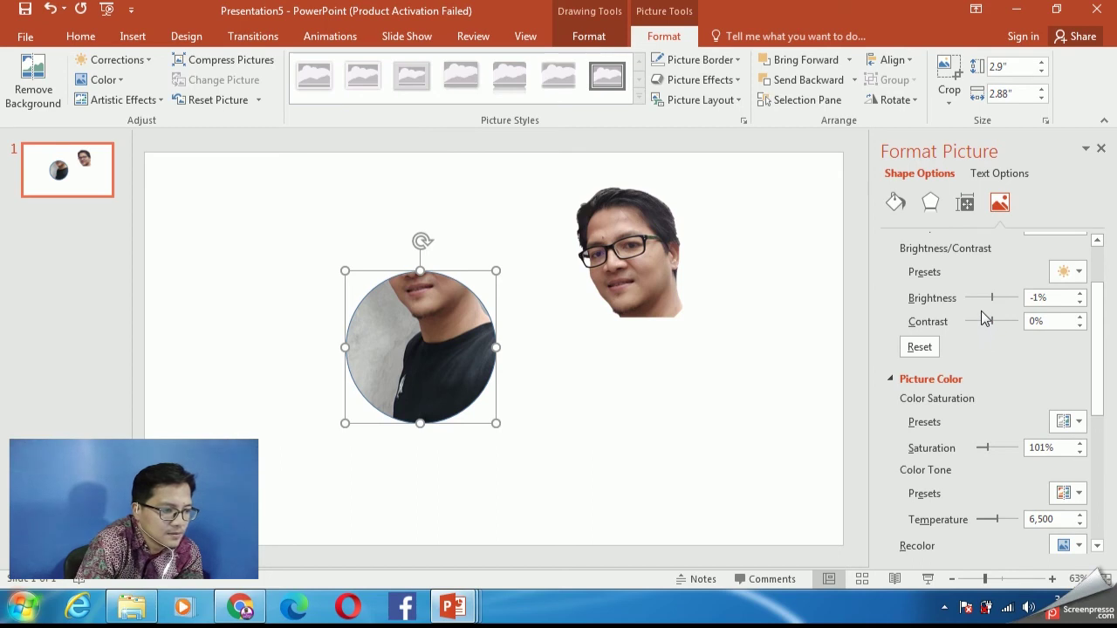
pyautogui.scroll(2, 984, 319)
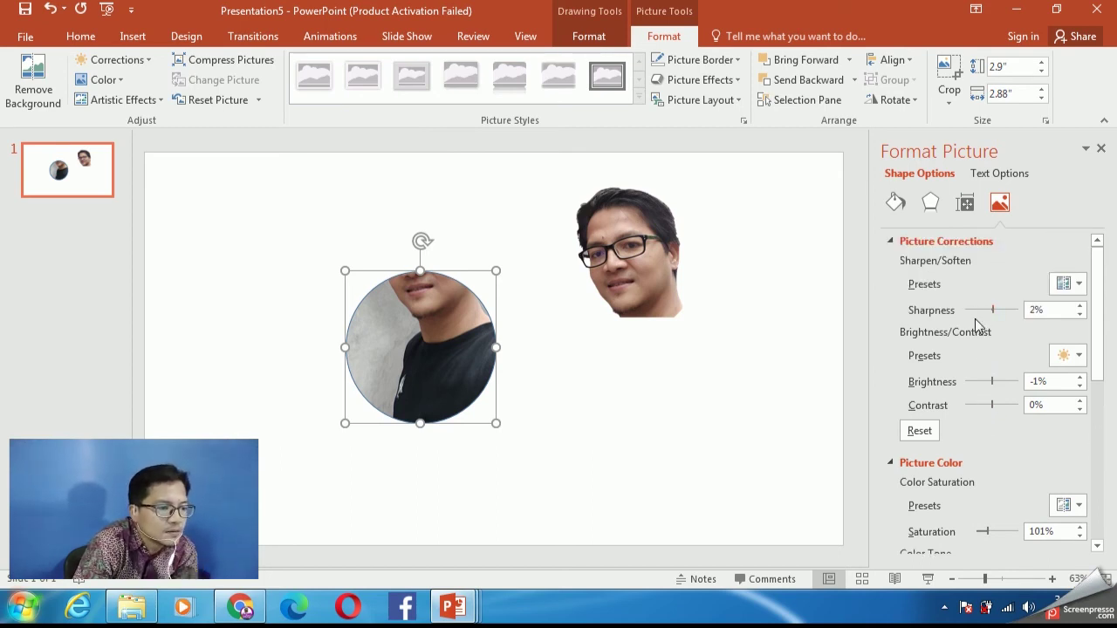
pyautogui.scroll(-1, 984, 324)
pyautogui.click(984, 363)
pyautogui.scroll(-1, 984, 384)
pyautogui.scroll(2, 982, 382)
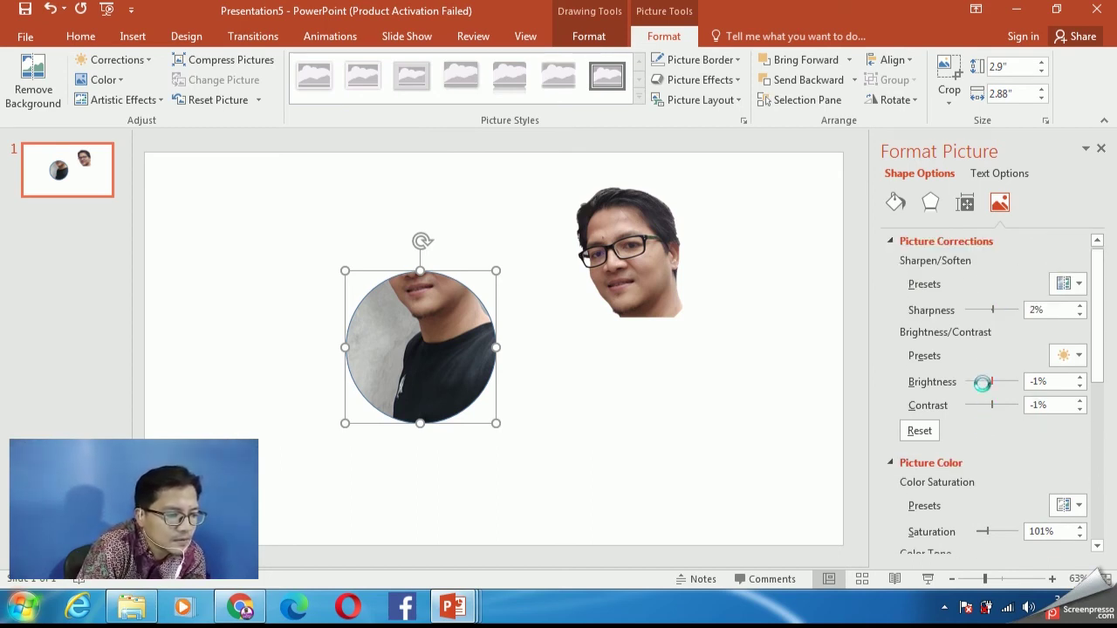
pyautogui.click(982, 385)
# Step the circle's crop Offset X down to -0.6" to shift the photo sideways.
pyautogui.scroll(-3, 984, 397)
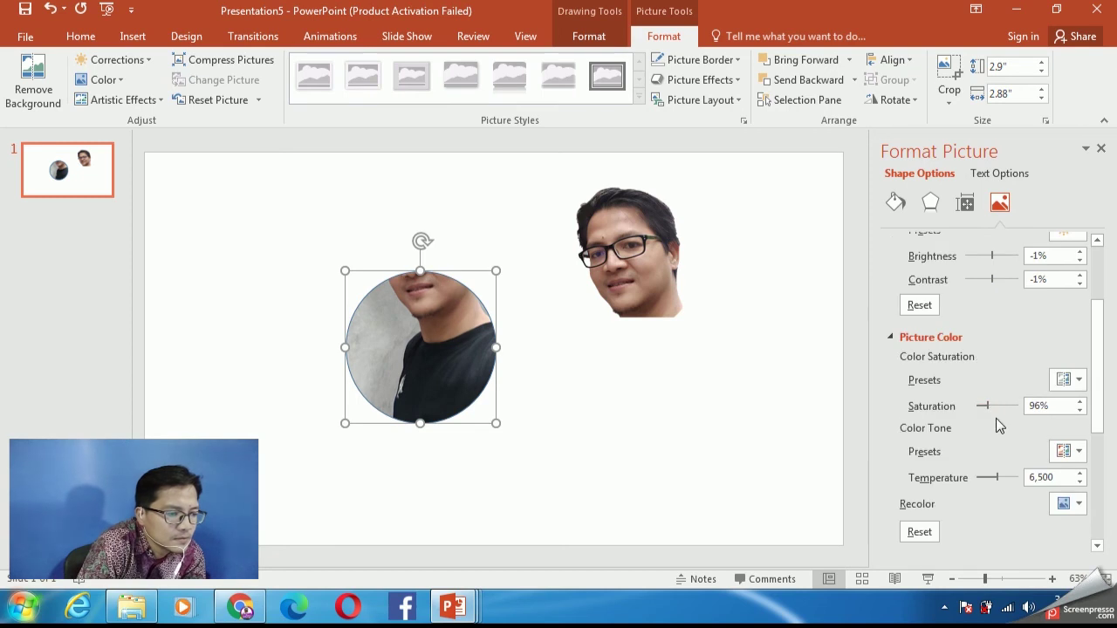
pyautogui.scroll(-4, 986, 384)
pyautogui.scroll(-2, 983, 377)
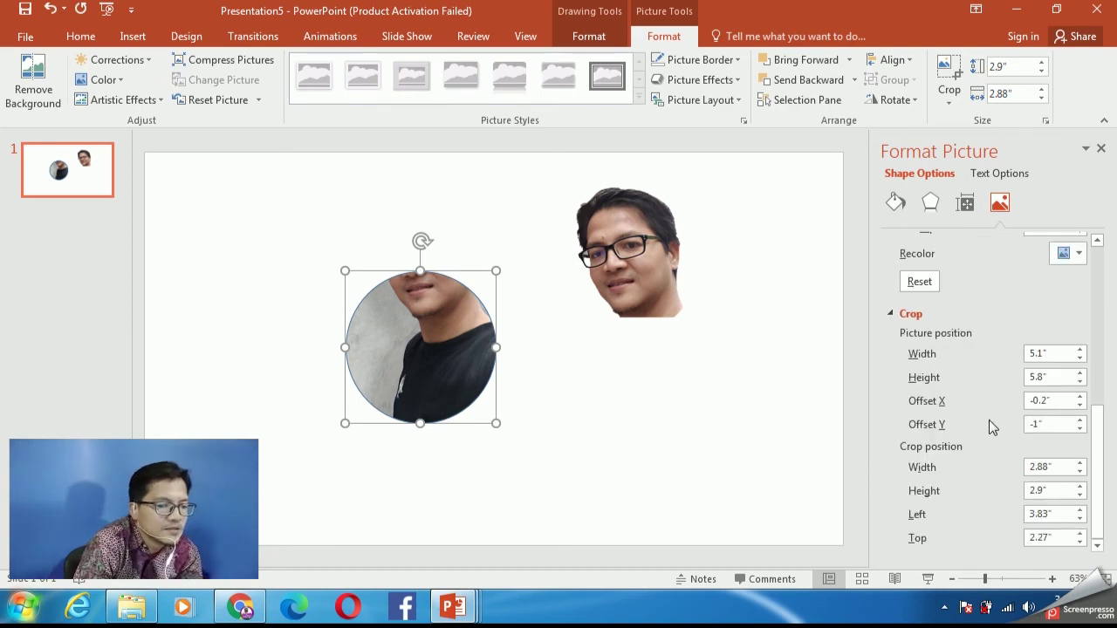
pyautogui.click(1079, 404)
pyautogui.click(1080, 404)
pyautogui.click(1079, 404)
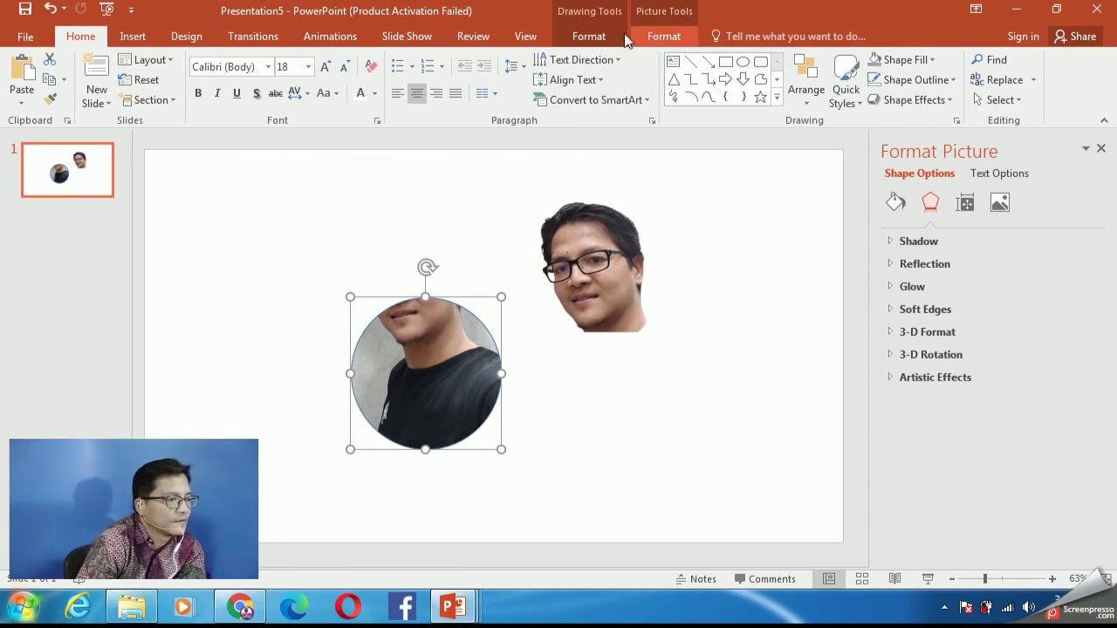
# Outline the circular photo in White with a 6 pt line weight.
pyautogui.click(588, 37)
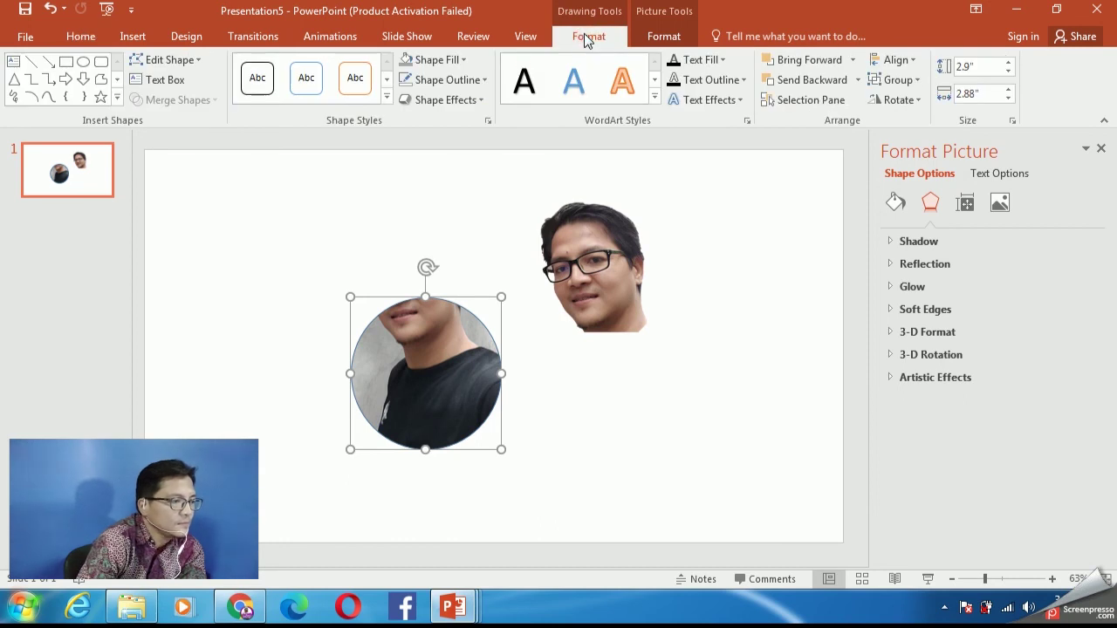
pyautogui.click(677, 35)
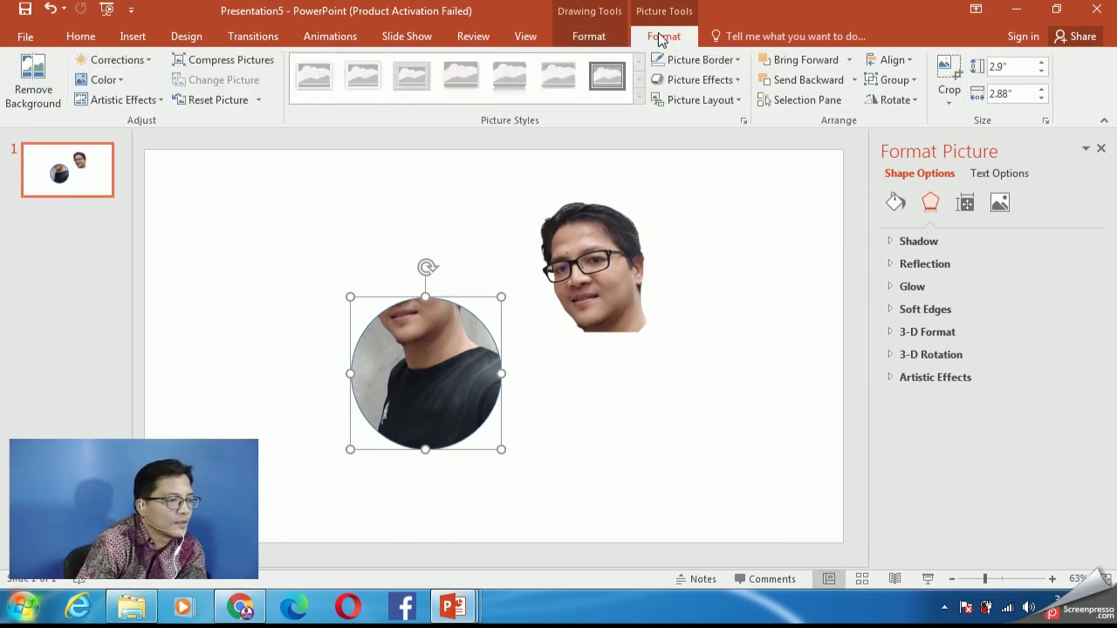
pyautogui.click(600, 42)
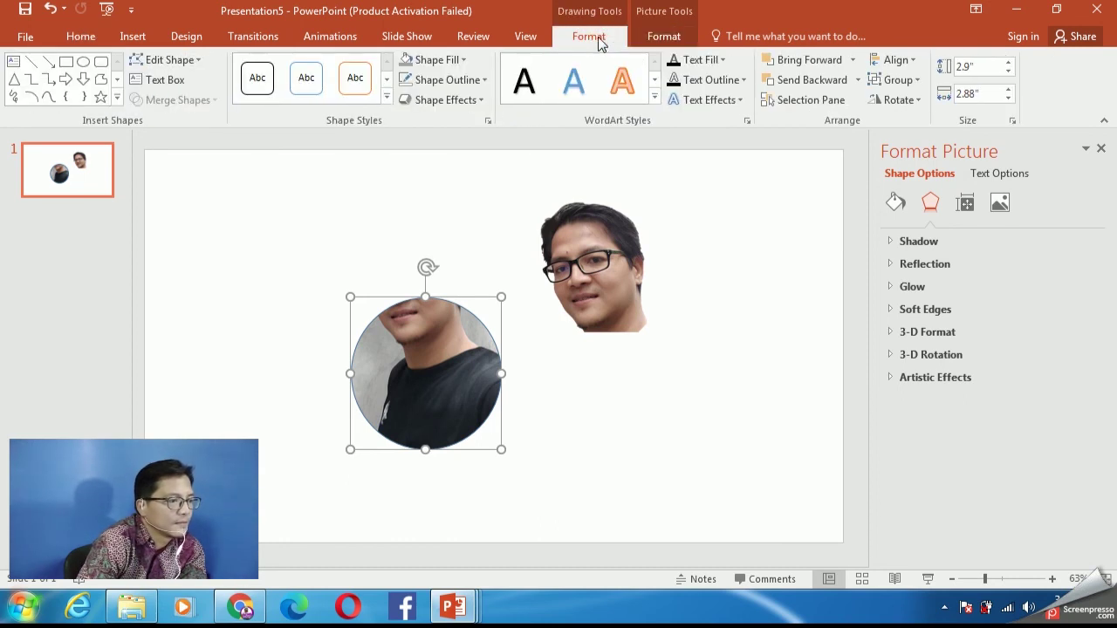
pyautogui.click(483, 81)
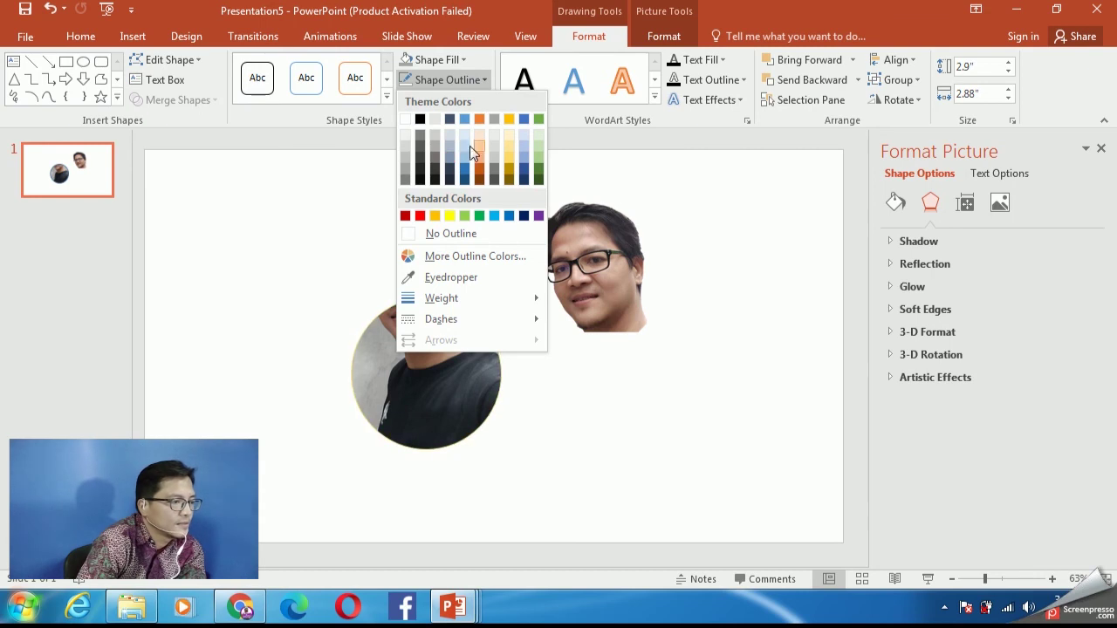
pyautogui.click(408, 122)
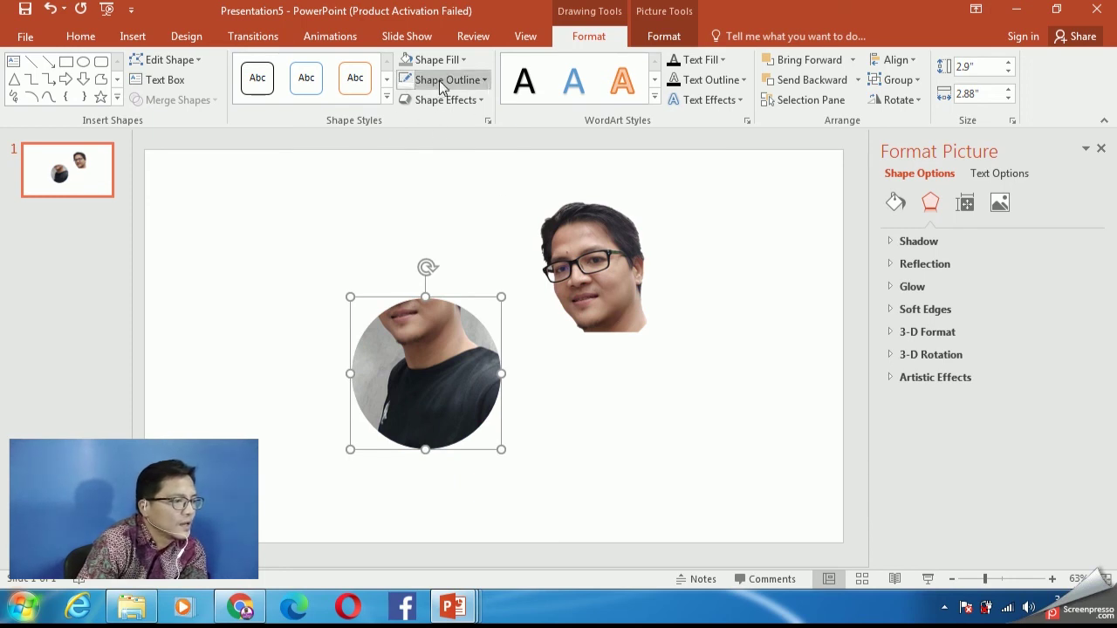
pyautogui.click(486, 79)
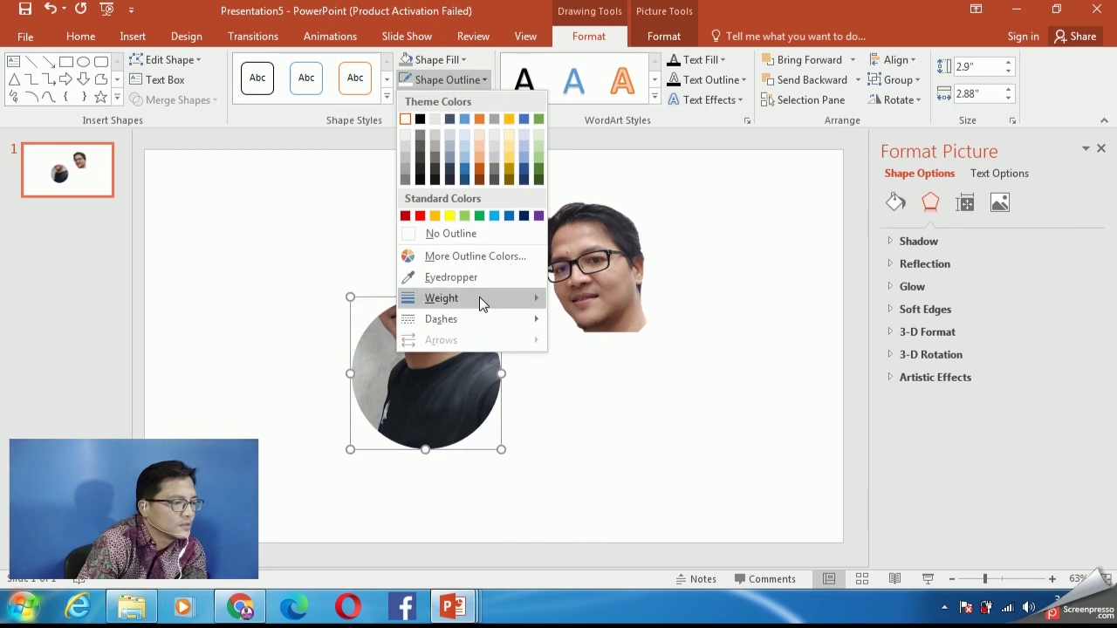
pyautogui.moveTo(479, 297)
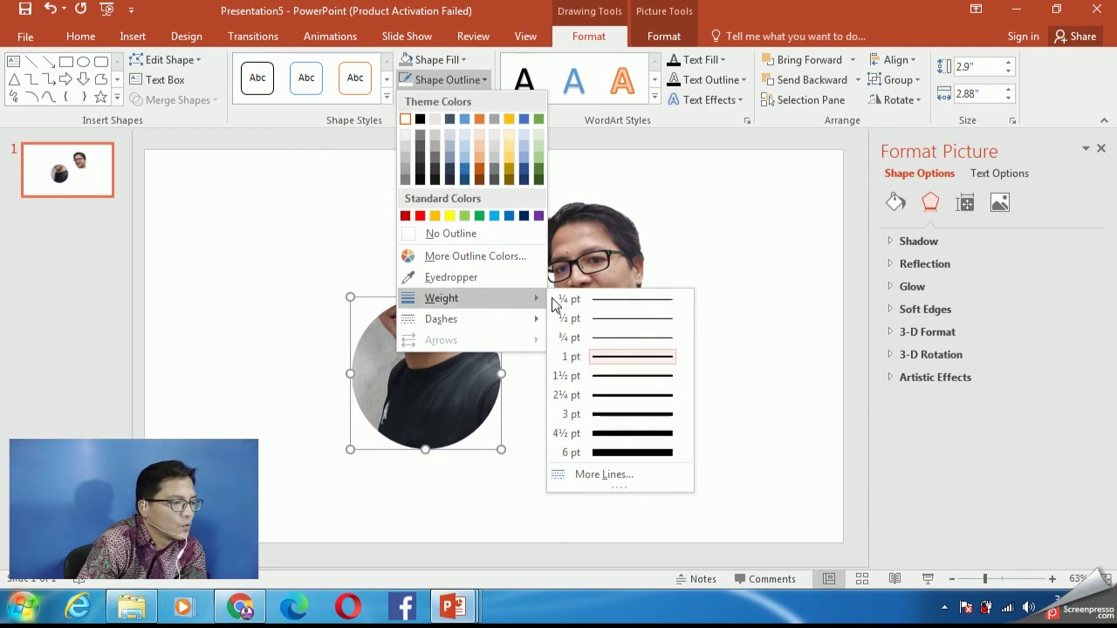
pyautogui.click(614, 452)
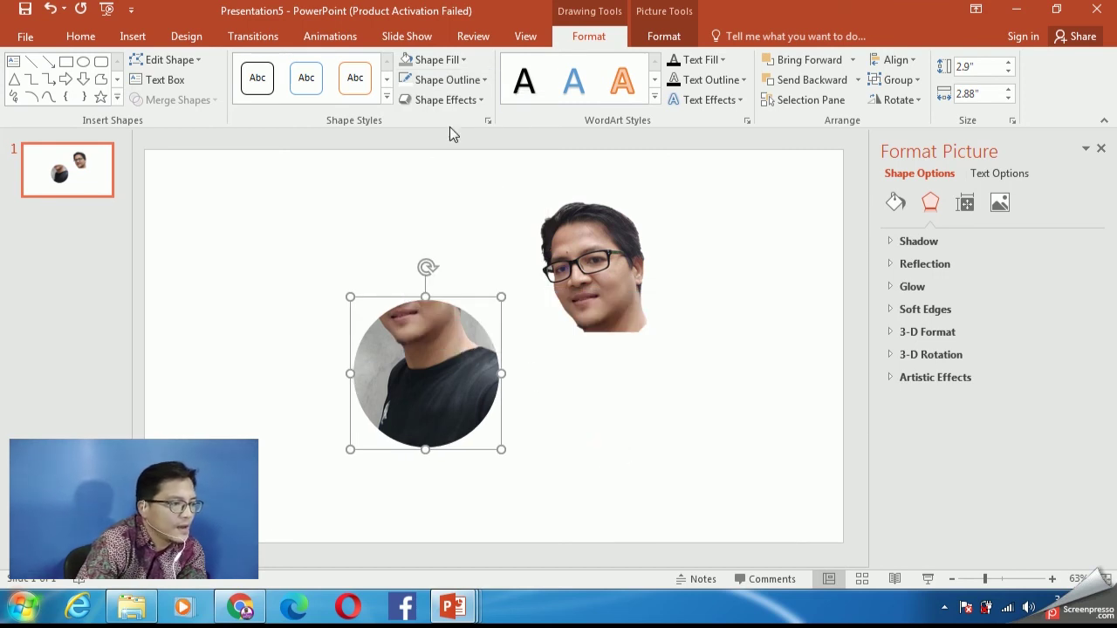
pyautogui.click(471, 82)
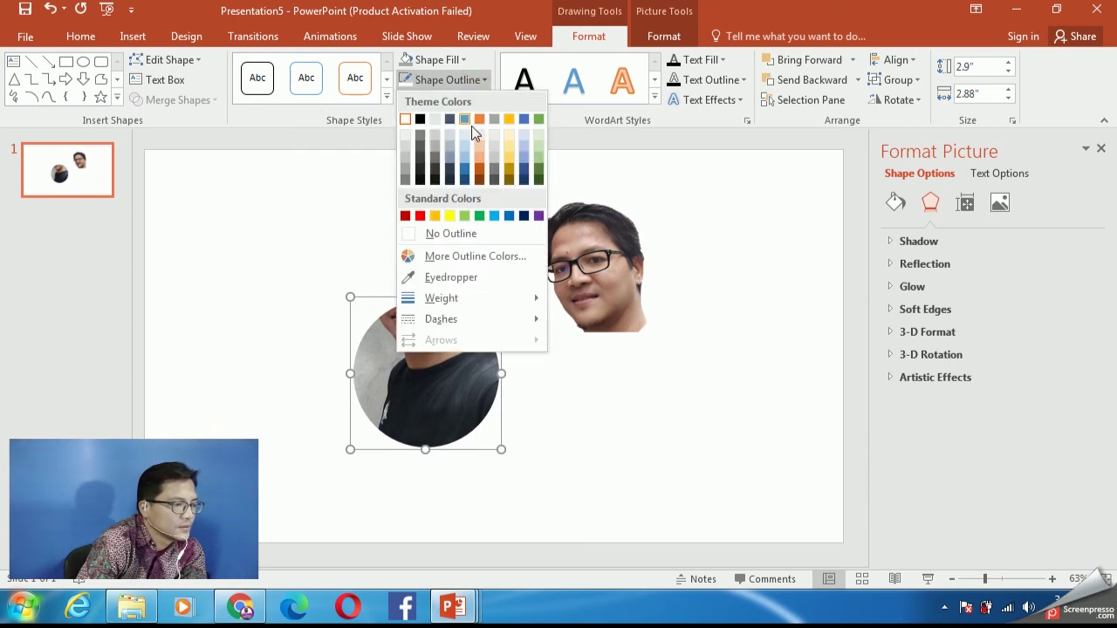
pyautogui.click(459, 405)
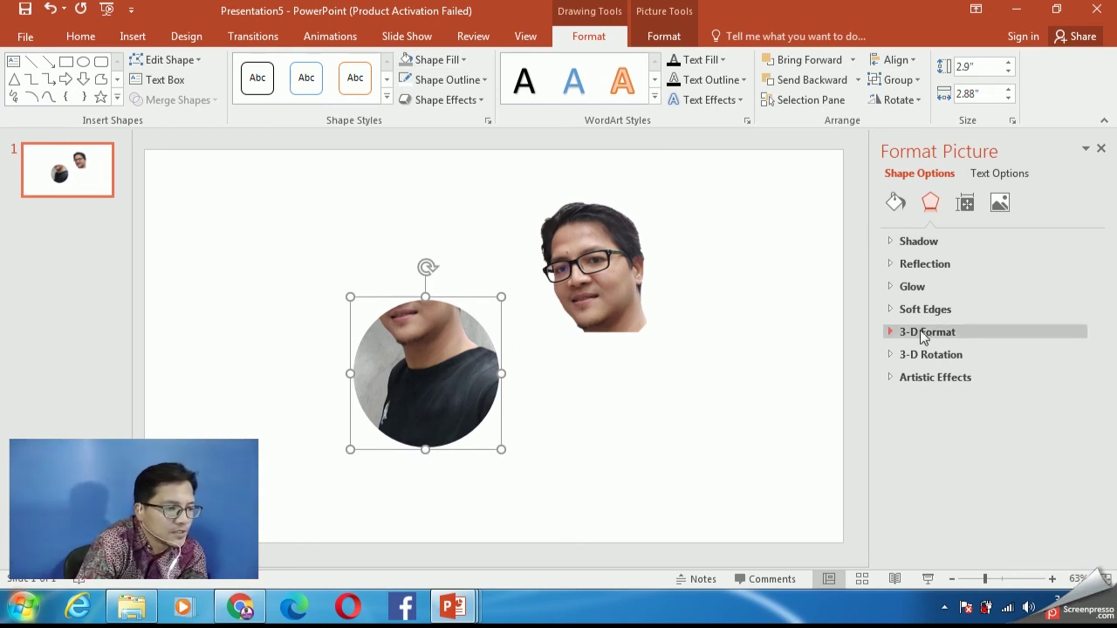
# Give the circular photo a black shadow with the blur increased to 26 pt.
pyautogui.click(900, 247)
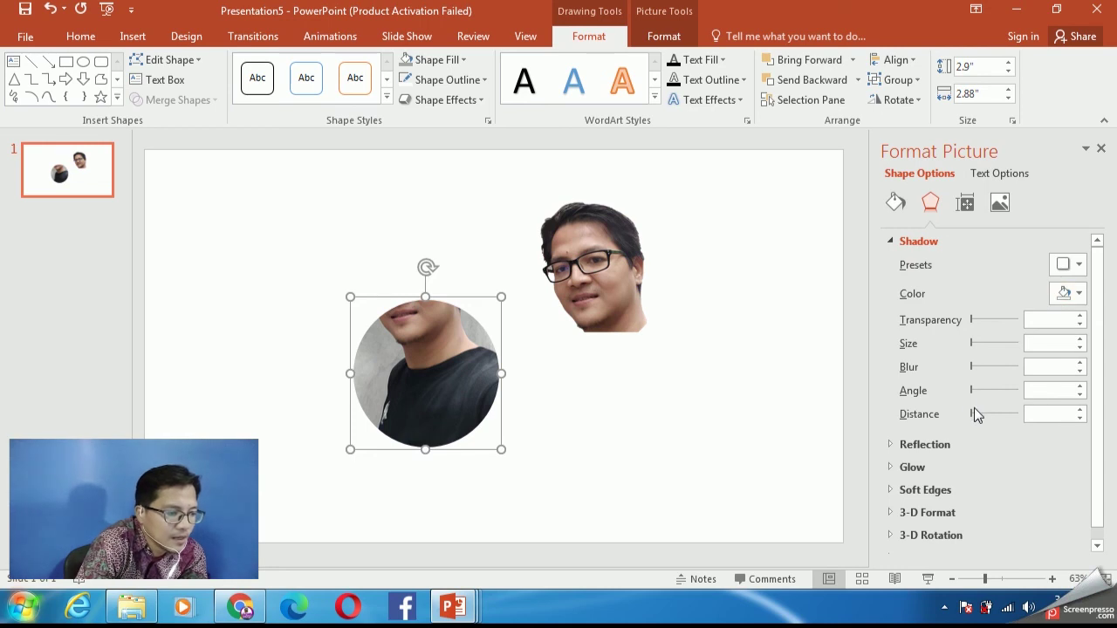
pyautogui.click(1079, 294)
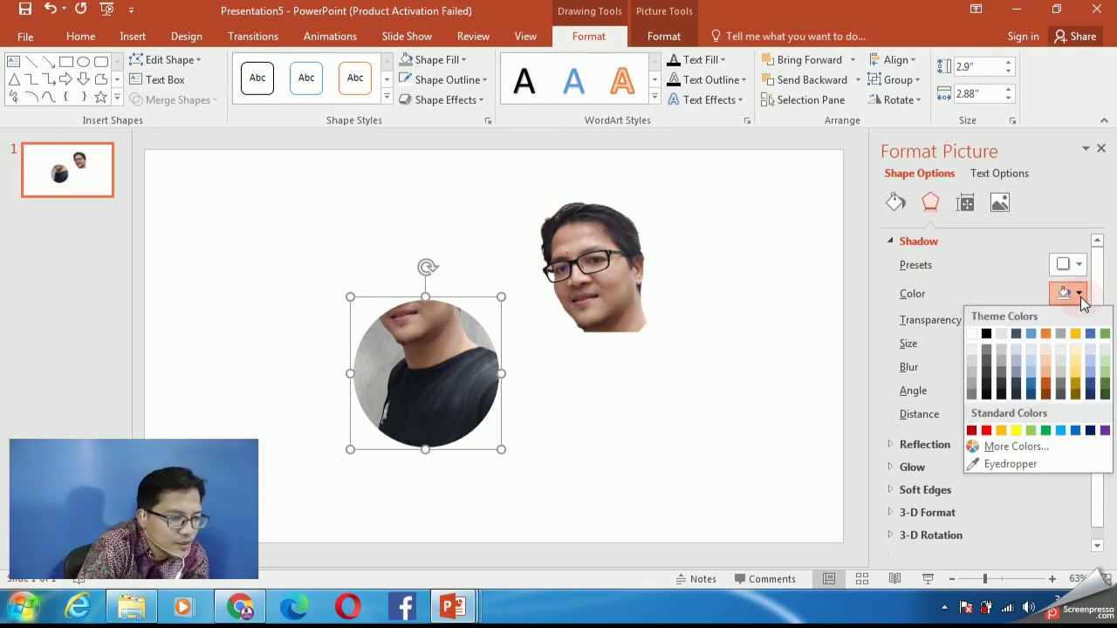
pyautogui.click(987, 335)
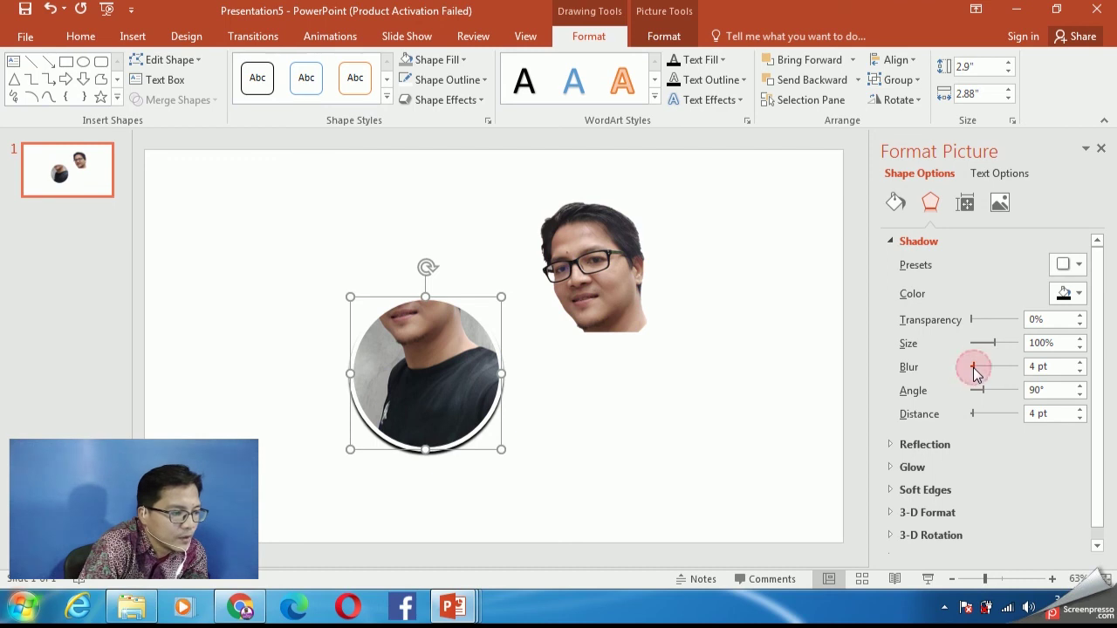
pyautogui.moveTo(973, 367); pyautogui.dragTo(984, 366)
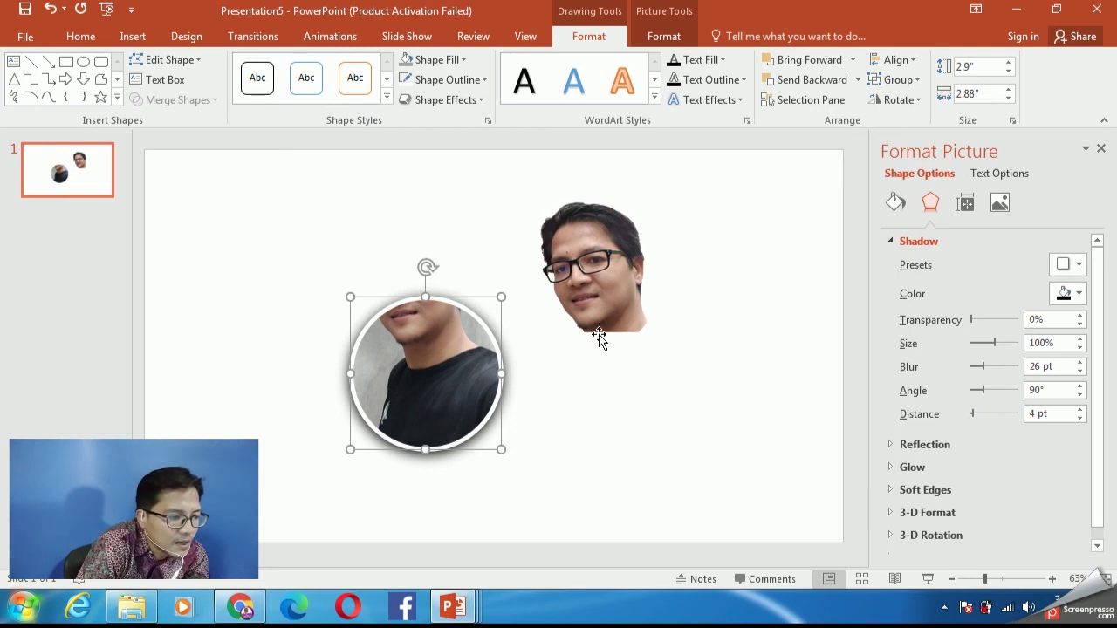
pyautogui.click(480, 80)
# Open More Lines for the circle's white border to reach its Width setting.
pyautogui.click(480, 81)
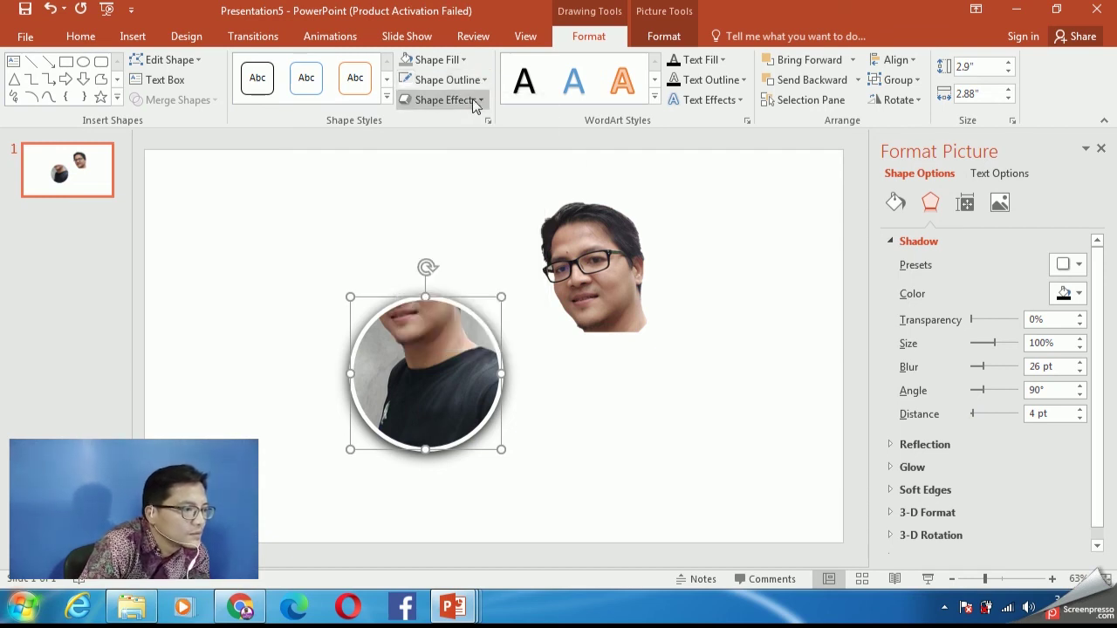
pyautogui.click(472, 80)
pyautogui.moveTo(480, 318)
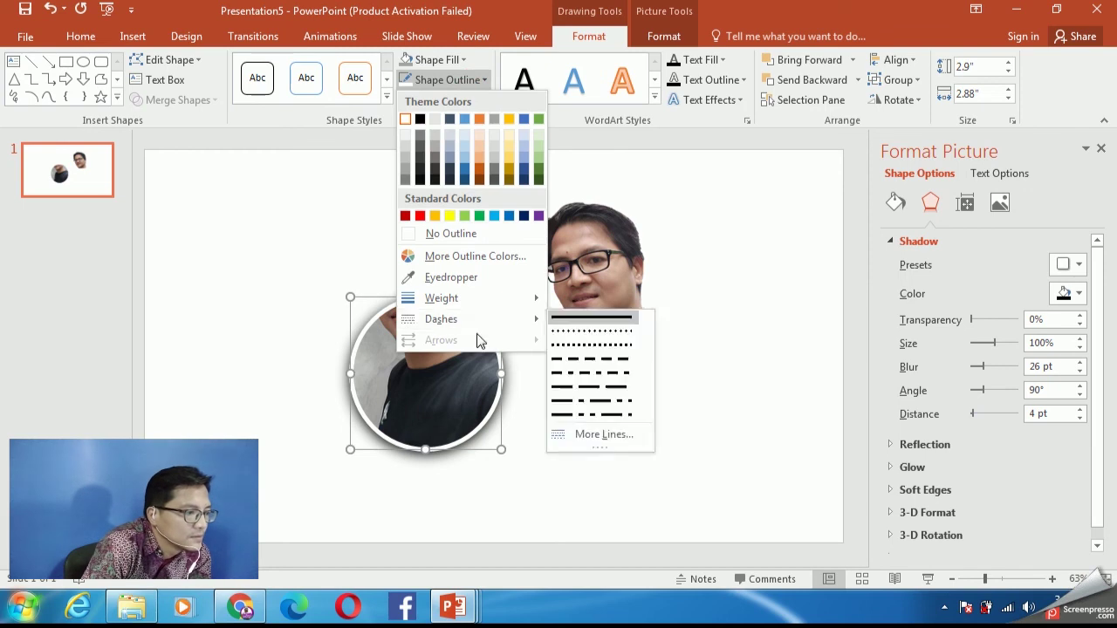
pyautogui.moveTo(478, 299)
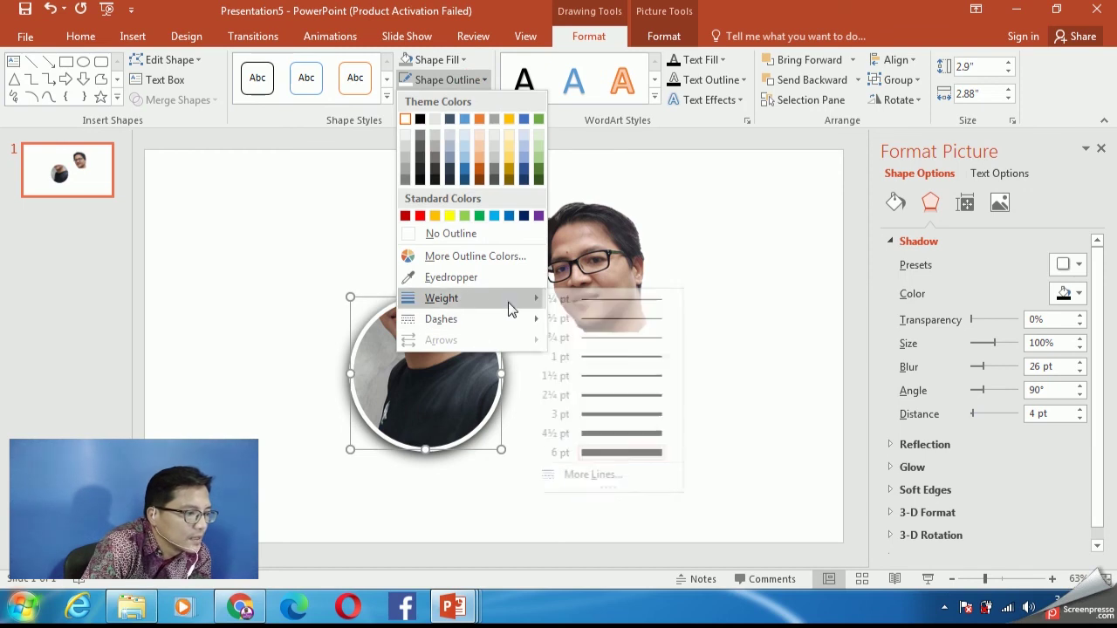
pyautogui.click(605, 475)
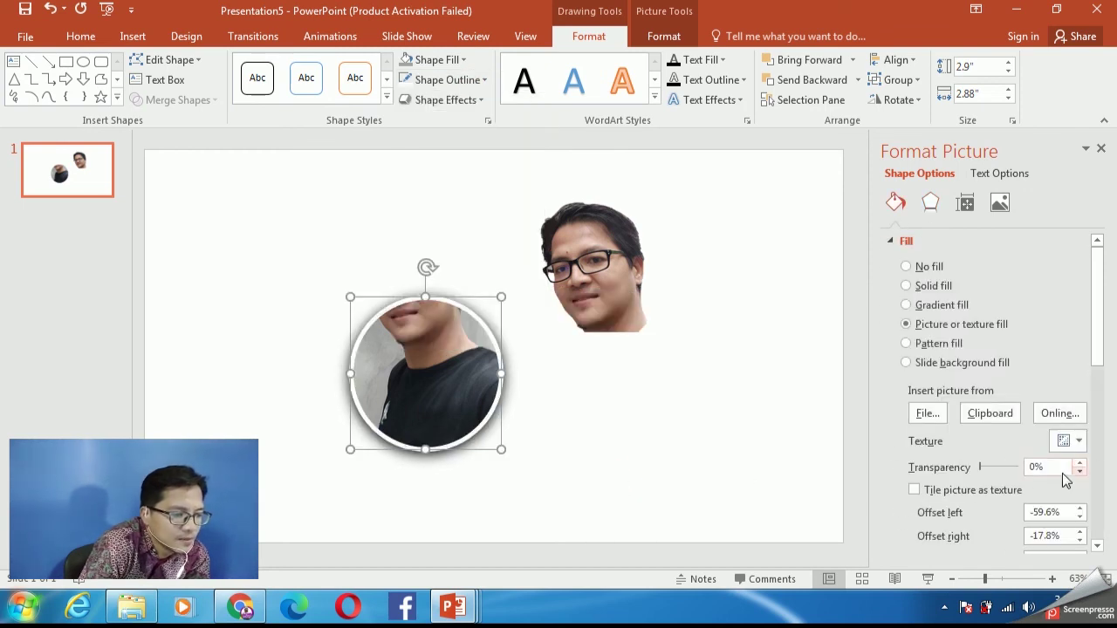
pyautogui.scroll(-1, 1054, 480)
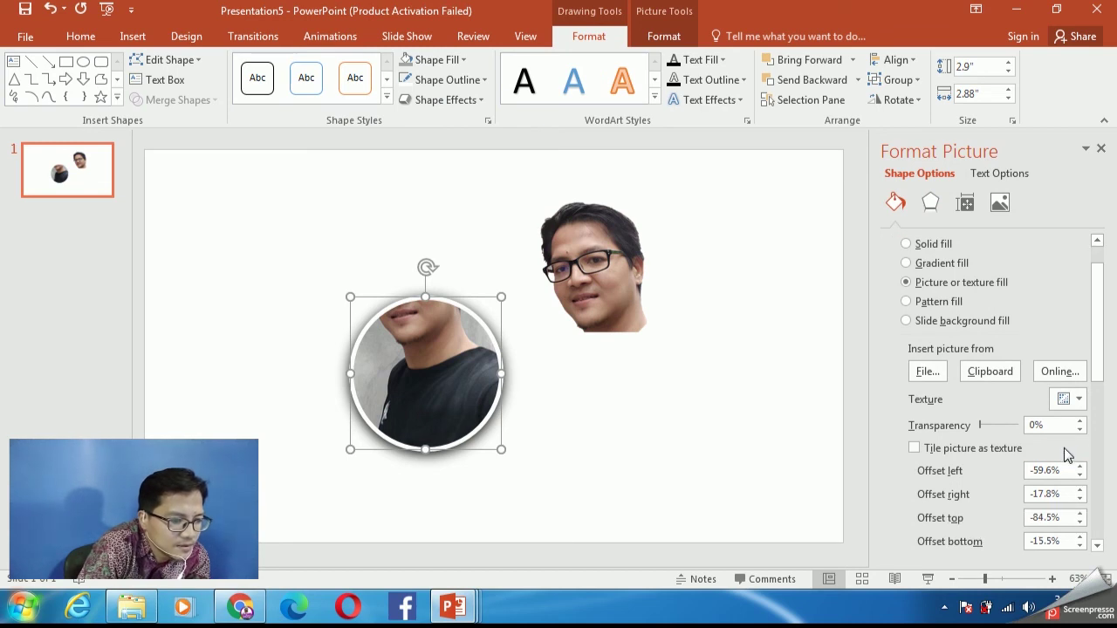
pyautogui.scroll(-2, 1037, 443)
pyautogui.scroll(-2, 1038, 442)
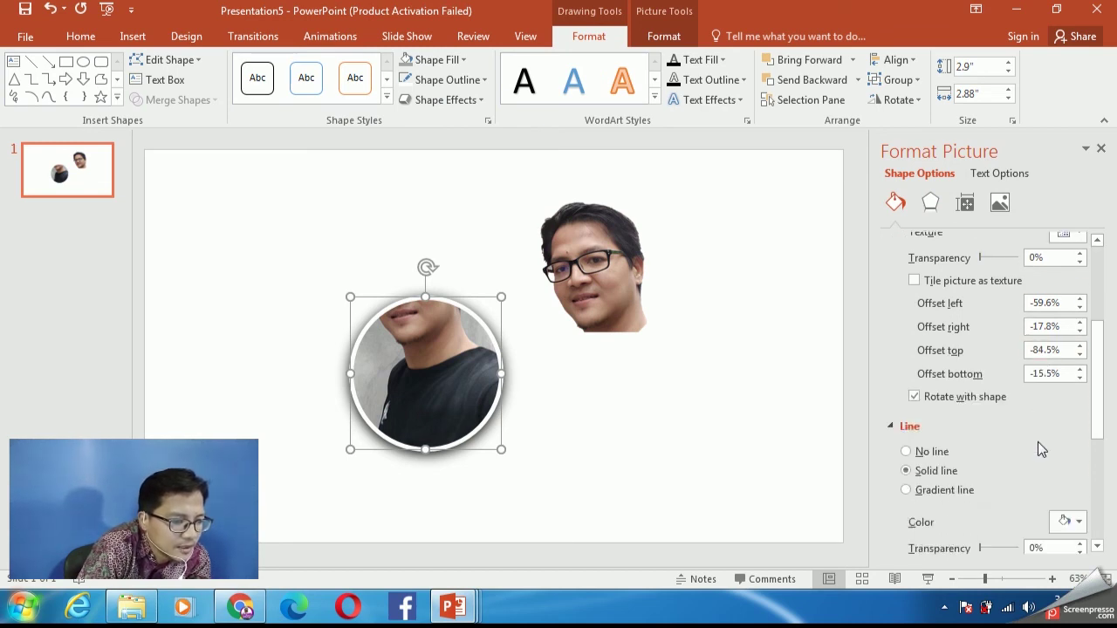
pyautogui.scroll(4, 1037, 443)
pyautogui.scroll(1, 1037, 445)
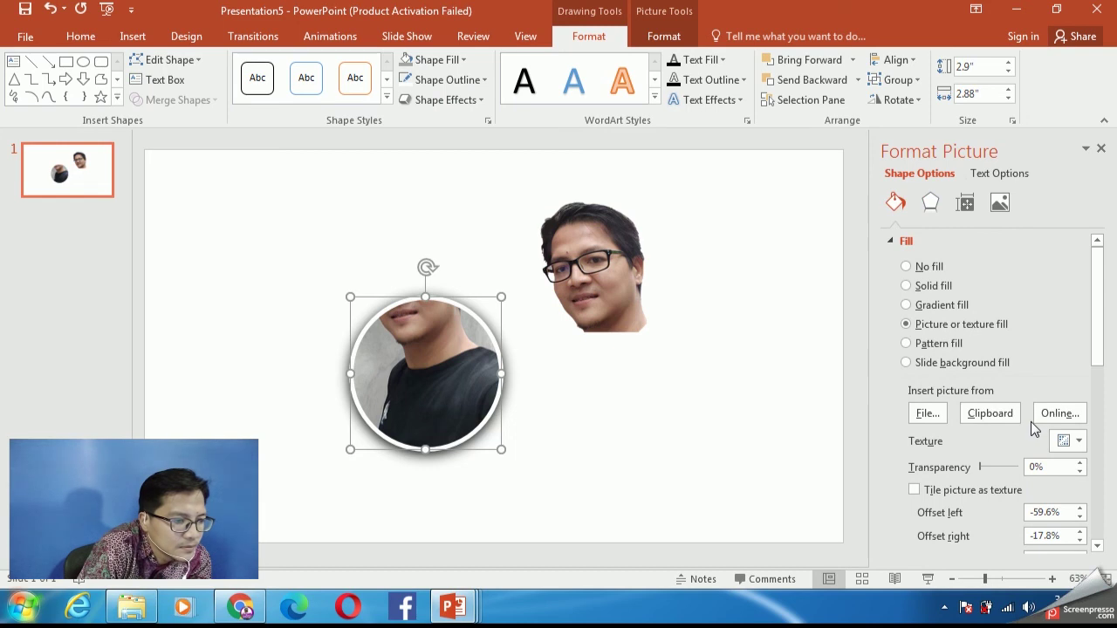
pyautogui.scroll(-5, 1033, 424)
pyautogui.scroll(-1, 1038, 428)
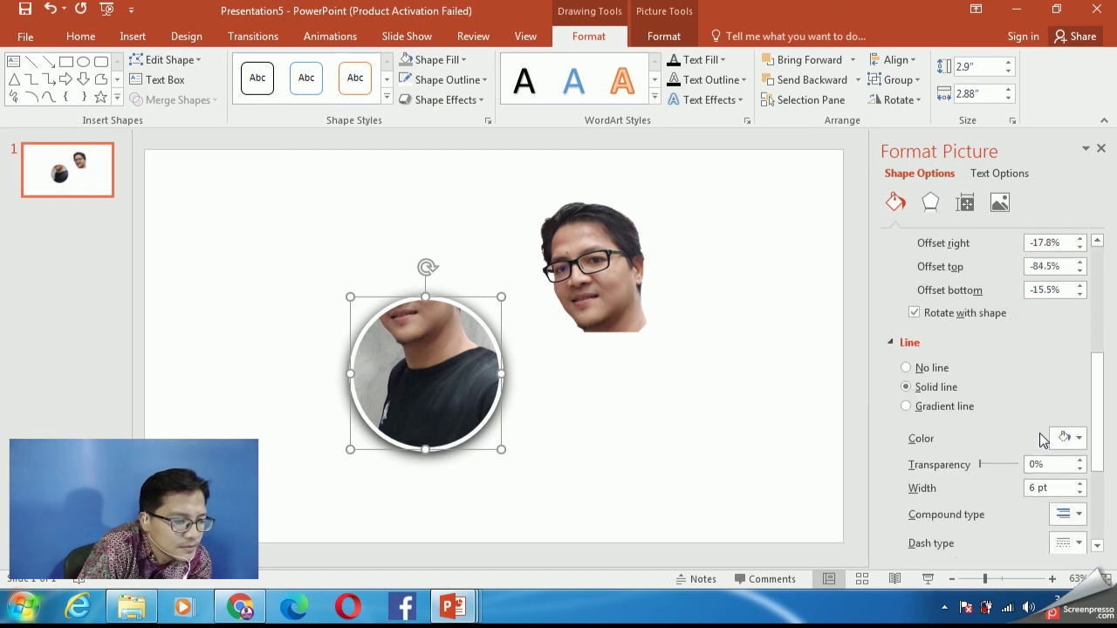
pyautogui.scroll(-2, 1012, 490)
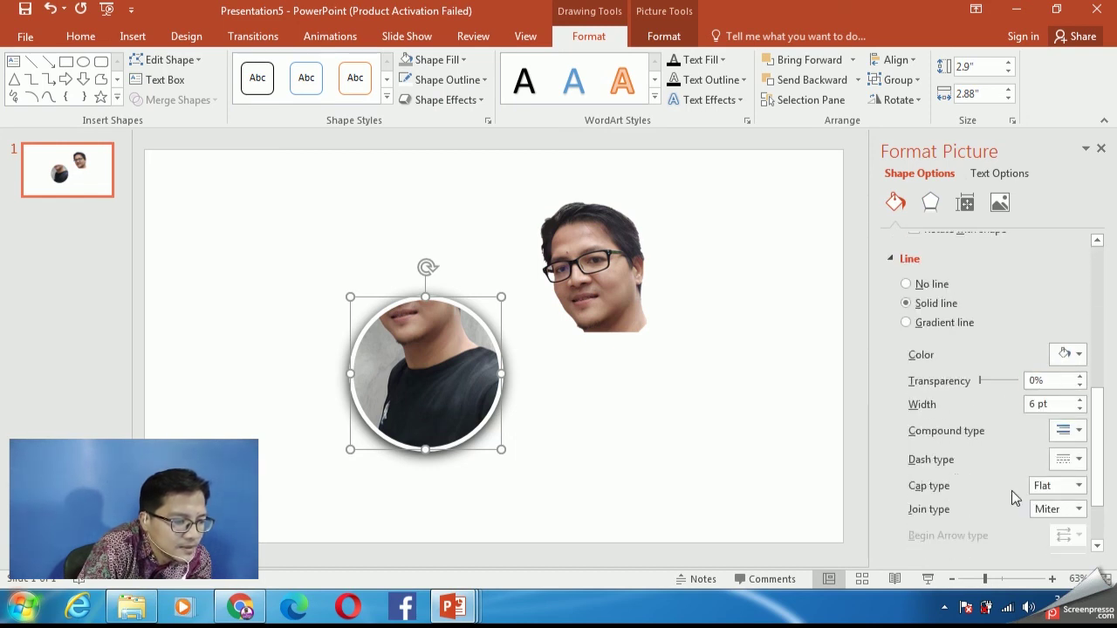
pyautogui.scroll(-2, 1017, 494)
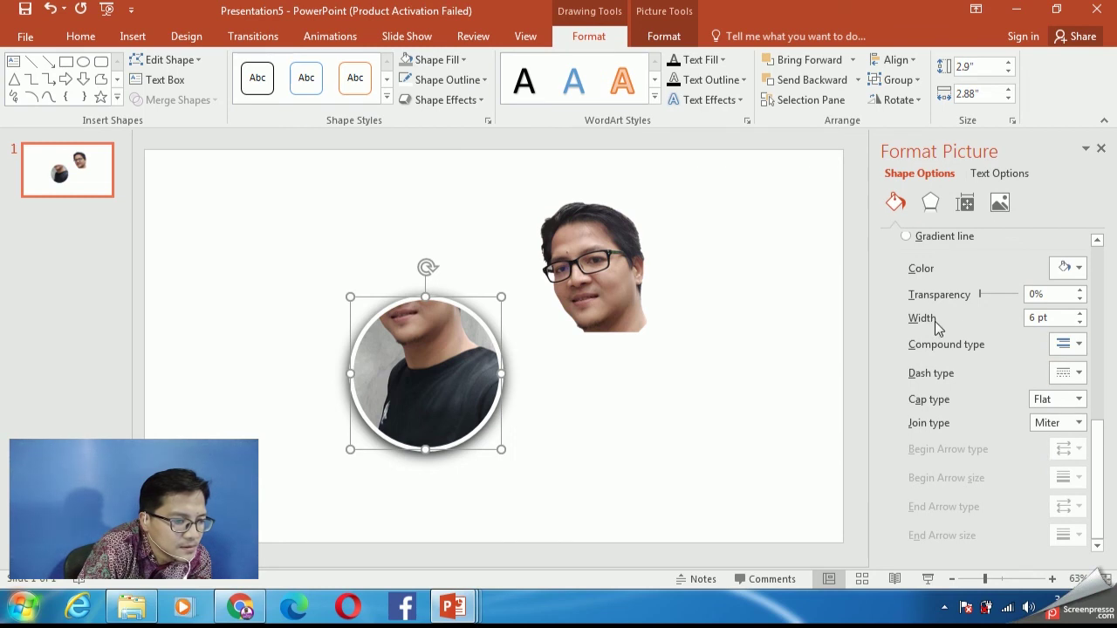
# Raise the border Width from 6 pt to 10.75 pt.
pyautogui.click(1081, 314)
pyautogui.click(1080, 314)
pyautogui.click(1080, 314)
pyautogui.click(1081, 314)
pyautogui.click(1081, 316)
pyautogui.click(1082, 315)
pyautogui.click(1081, 316)
pyautogui.click(1081, 316)
pyautogui.click(1081, 316)
pyautogui.click(1081, 315)
pyautogui.click(1081, 316)
pyautogui.click(1081, 315)
pyautogui.click(1080, 316)
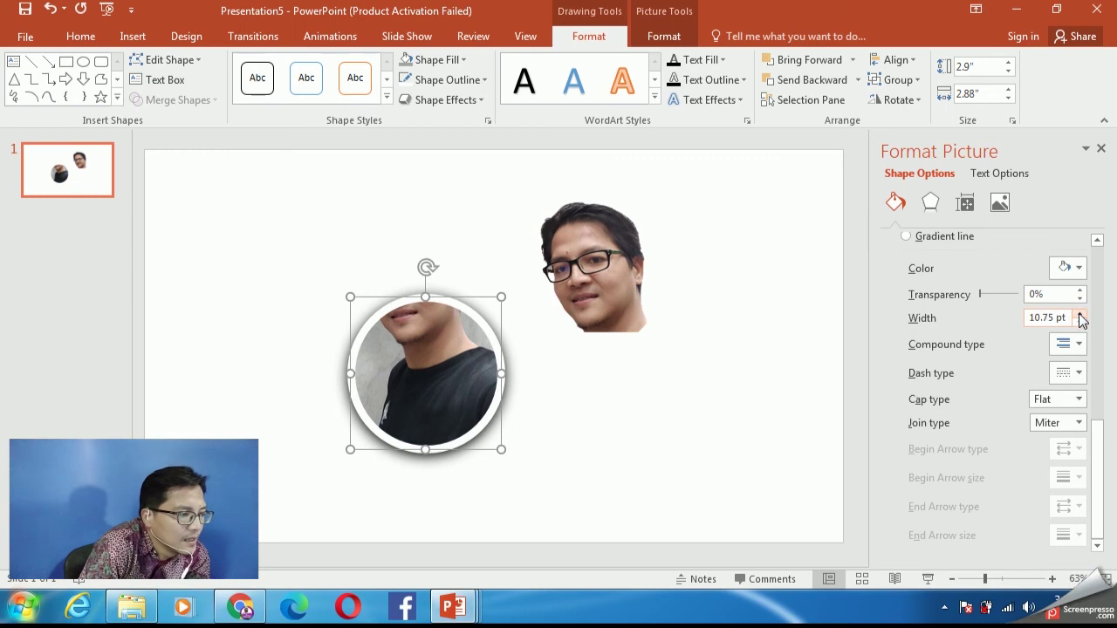
pyautogui.click(468, 236)
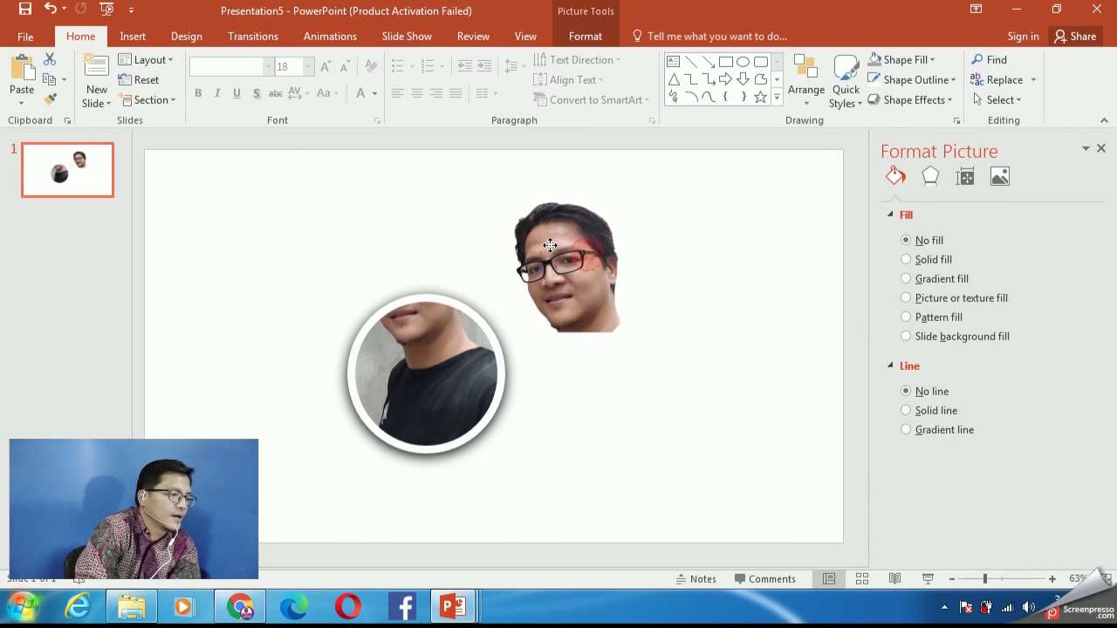
# Place the head cut-out over the circle photo and group the two pictures.
pyautogui.moveTo(550, 245)
pyautogui.mouseDown()
pyautogui.moveTo(424, 247)
pyautogui.moveTo(412, 260)
pyautogui.mouseUp()
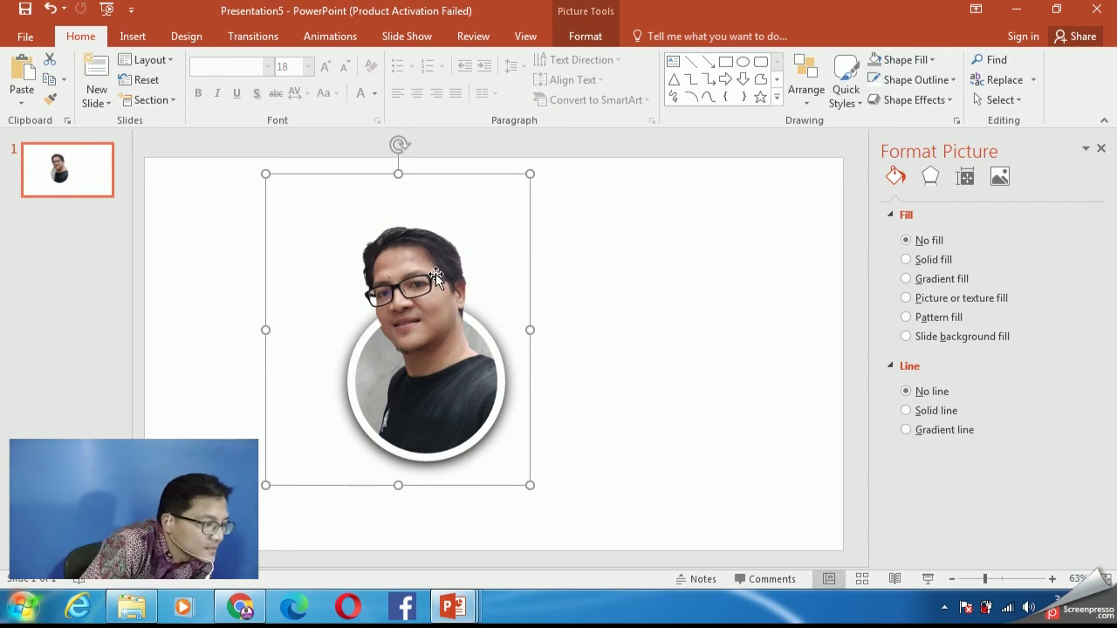
pyautogui.click(588, 224)
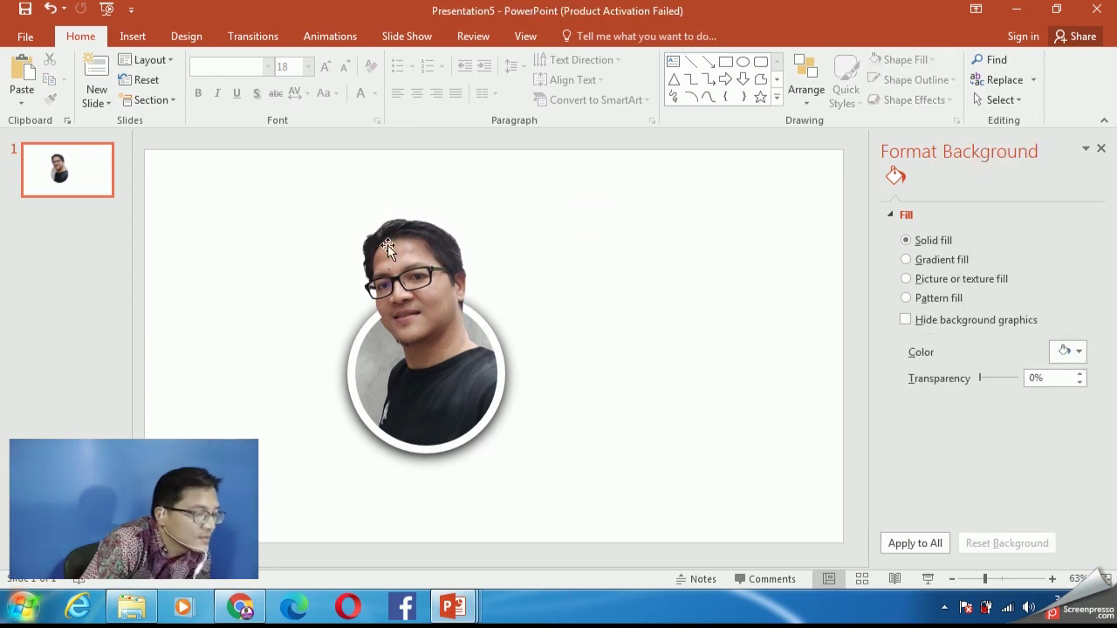
pyautogui.moveTo(211, 169); pyautogui.dragTo(433, 297)
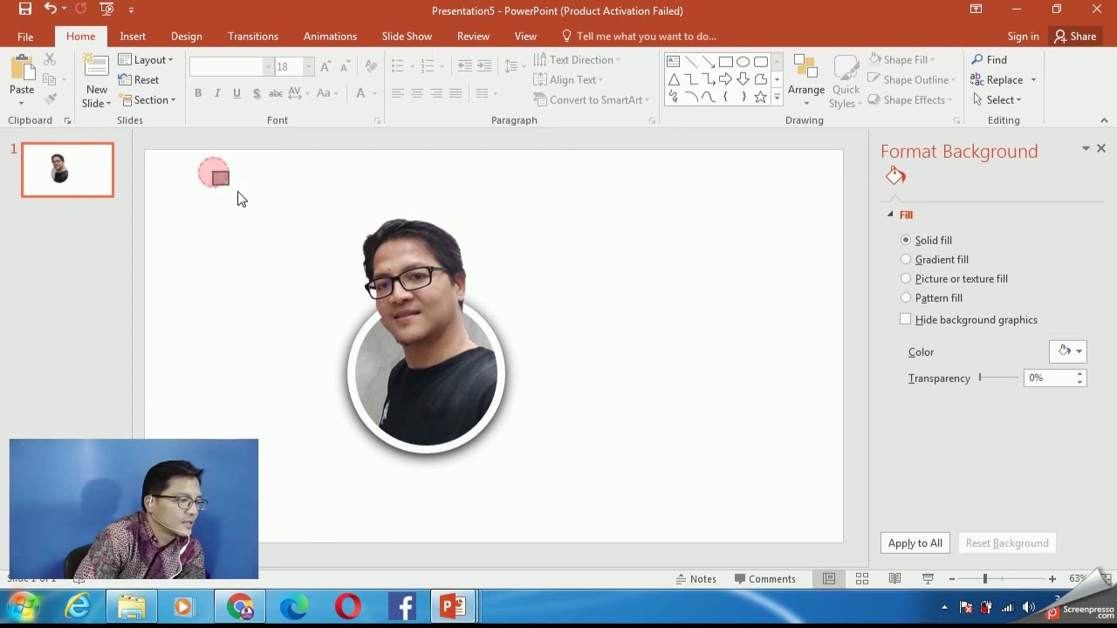
pyautogui.moveTo(209, 160); pyautogui.dragTo(703, 518)
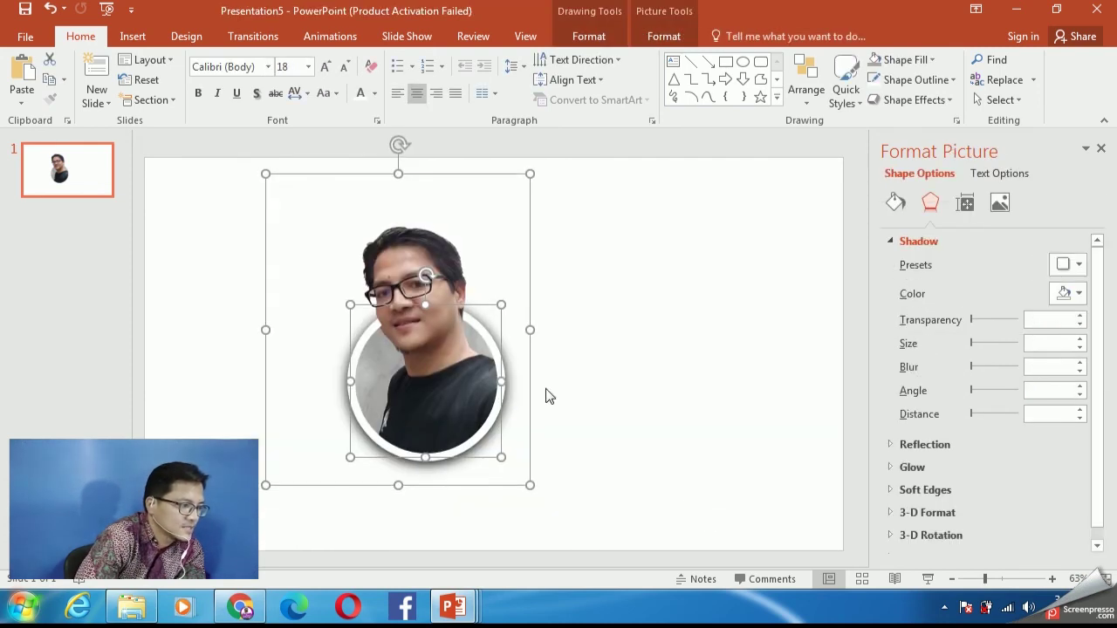
pyautogui.rightClick(398, 271)
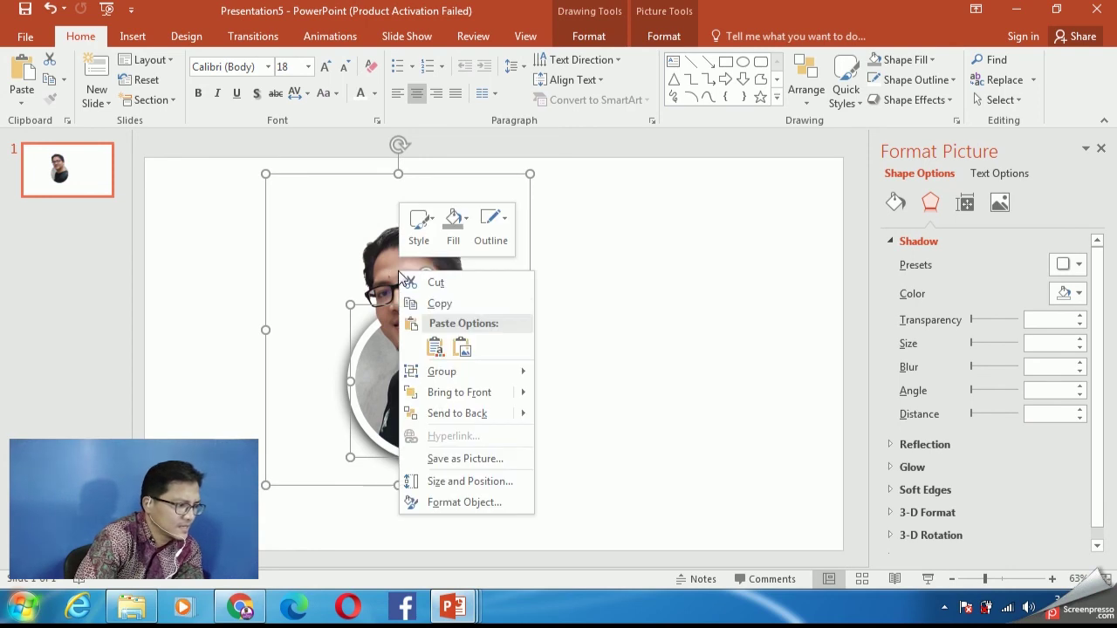
pyautogui.moveTo(472, 370)
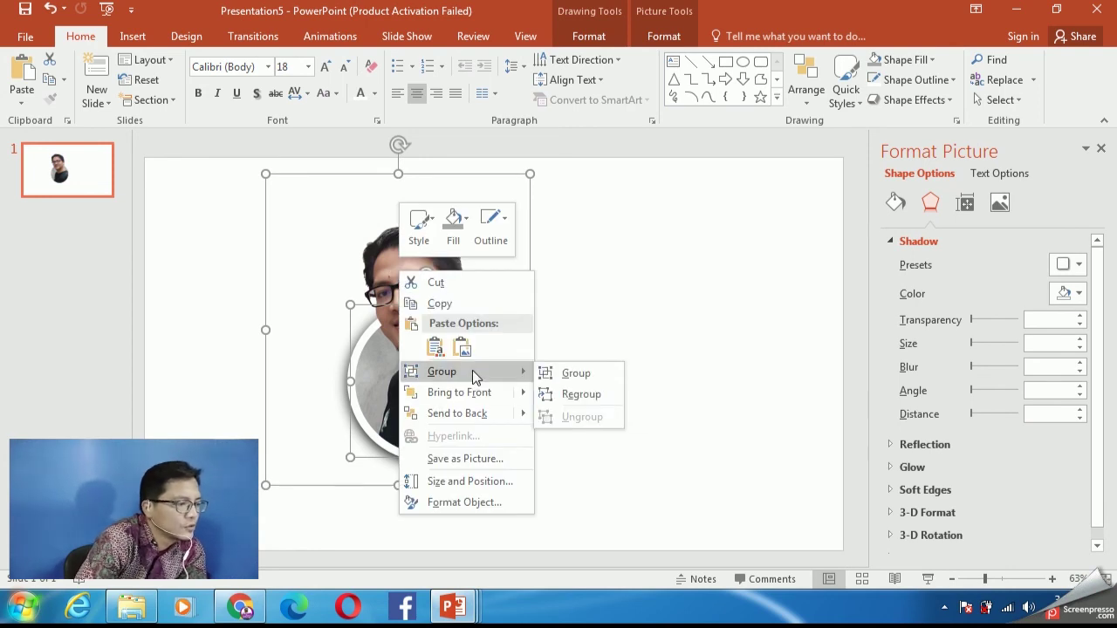
pyautogui.click(561, 371)
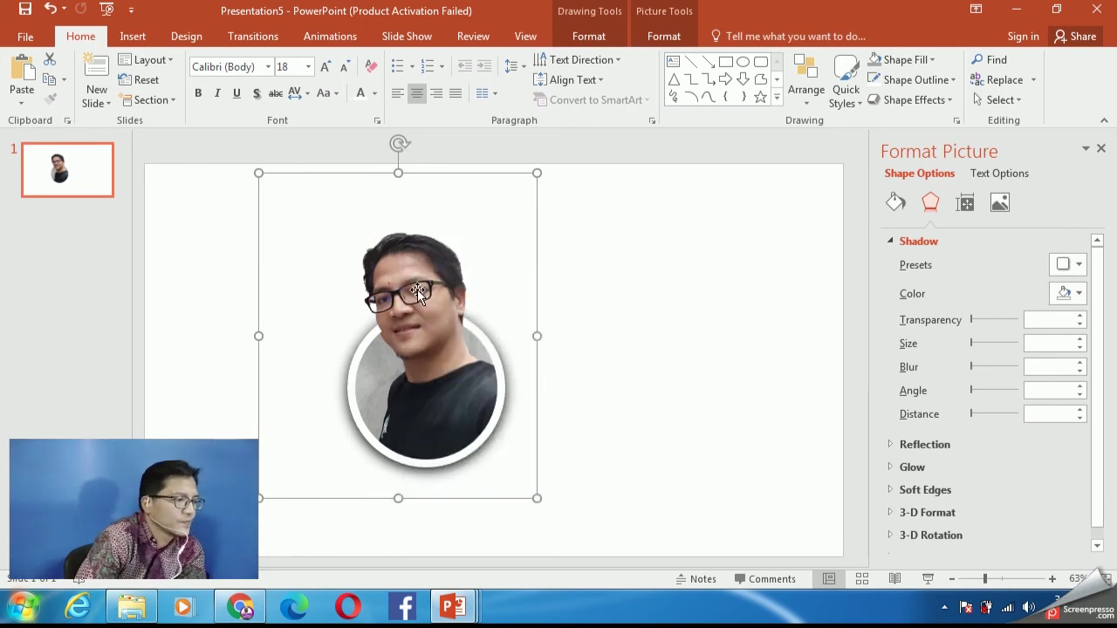
# Move the grouped portrait toward the centre of the slide.
pyautogui.moveTo(417, 289); pyautogui.dragTo(484, 284)
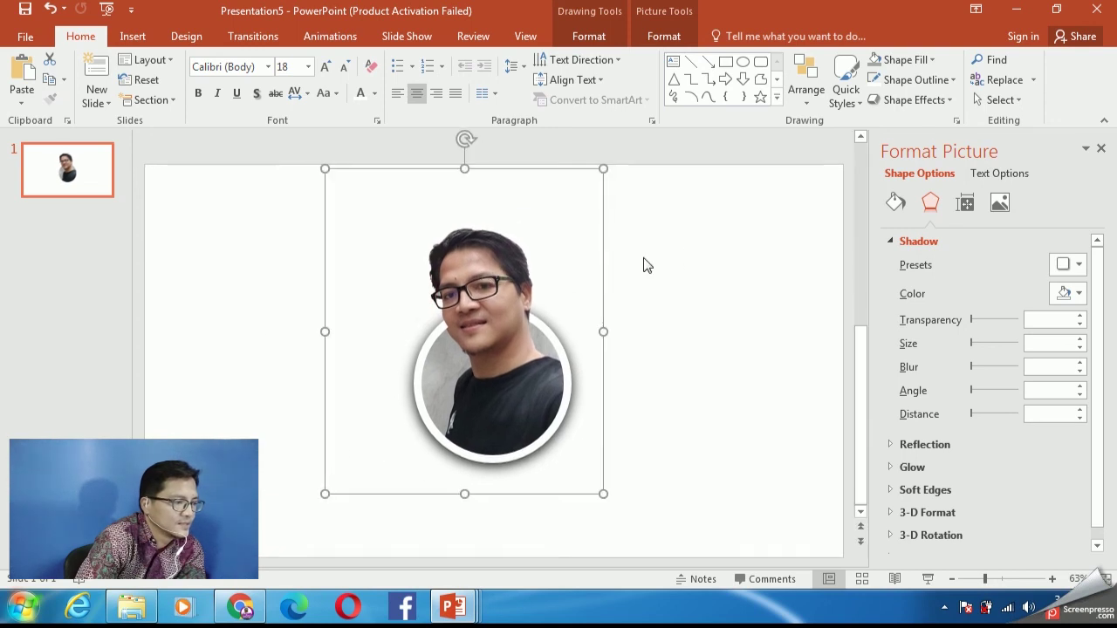
pyautogui.click(682, 251)
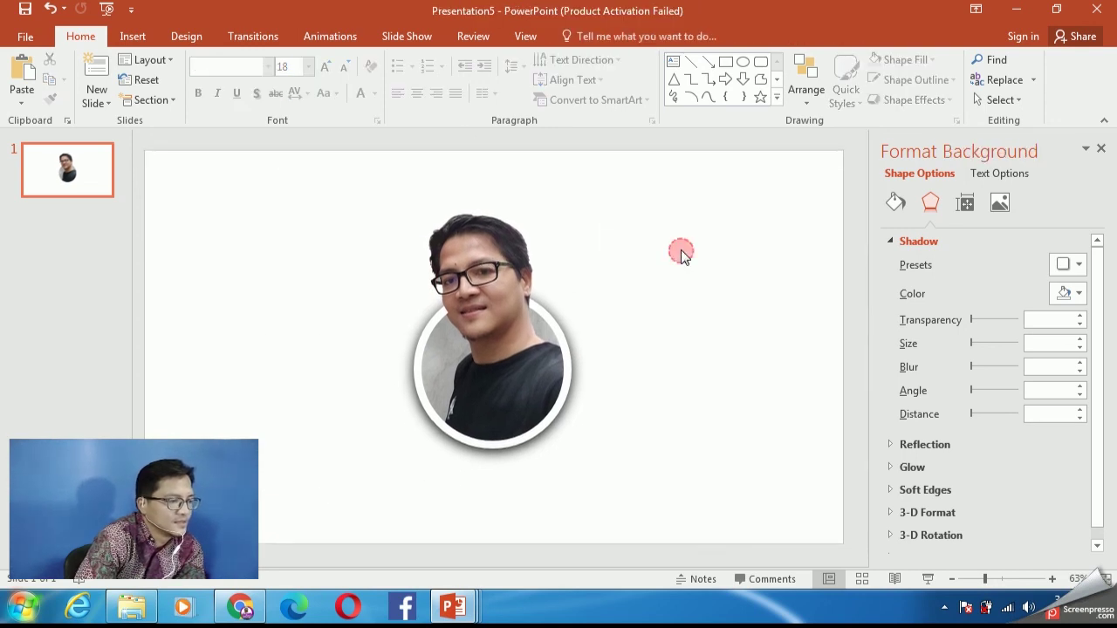
pyautogui.click(491, 287)
pyautogui.moveTo(491, 288); pyautogui.dragTo(475, 282)
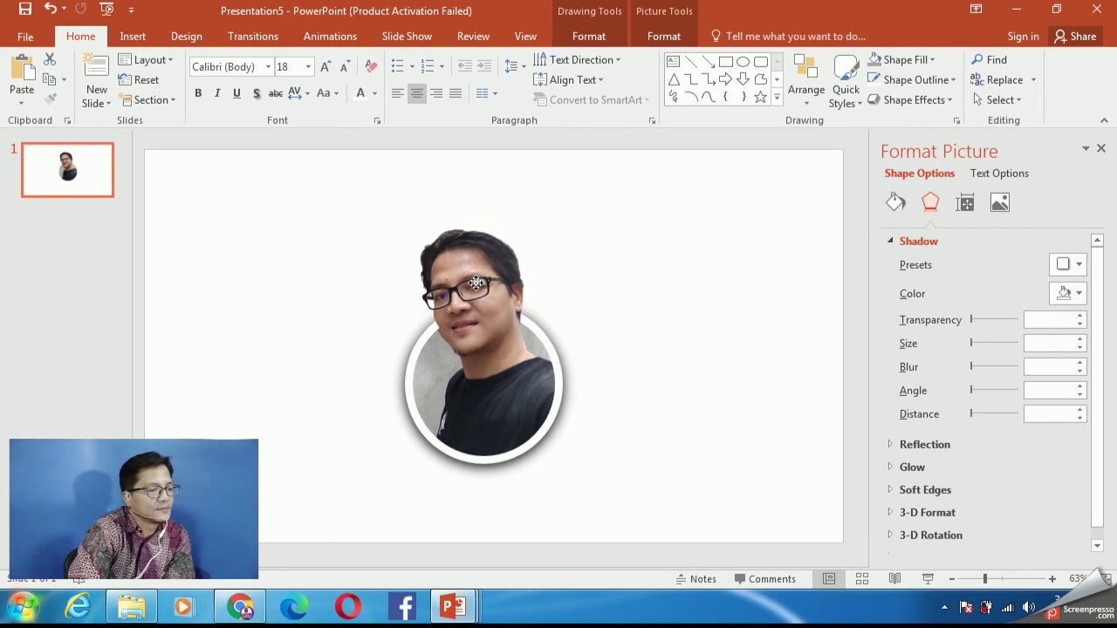
pyautogui.click(684, 261)
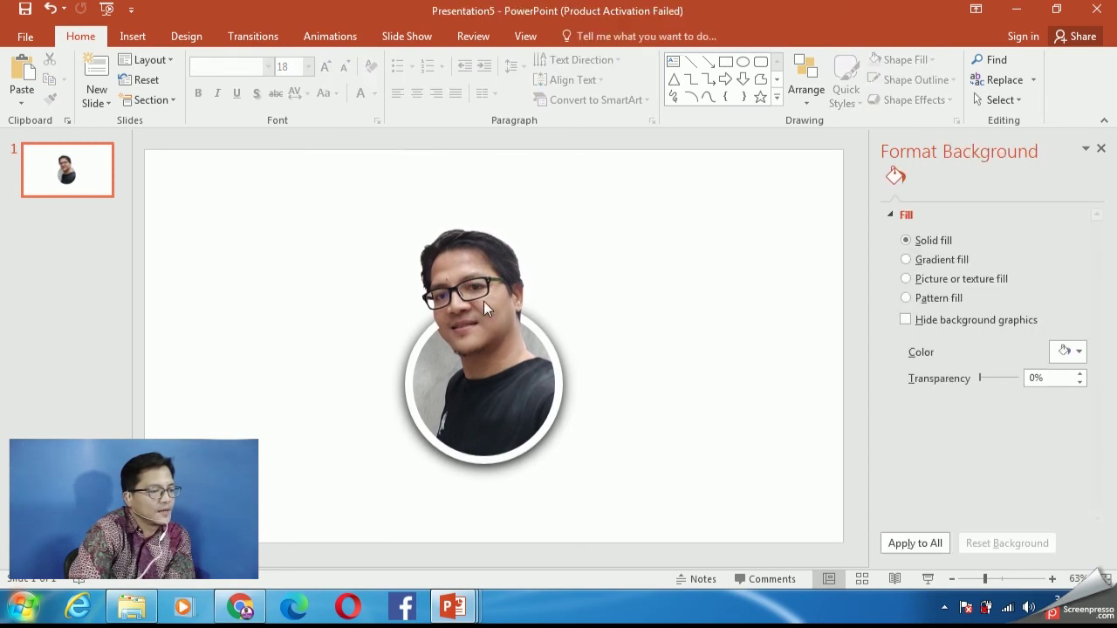